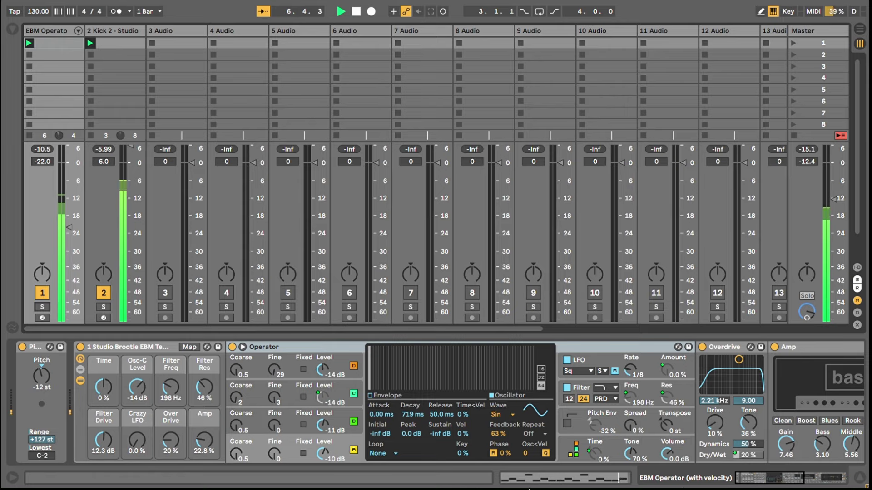
Step: Open the notes of the first clip on the EBM Operator track in the piano roll with no note selected
drag(786, 477, 721, 485)
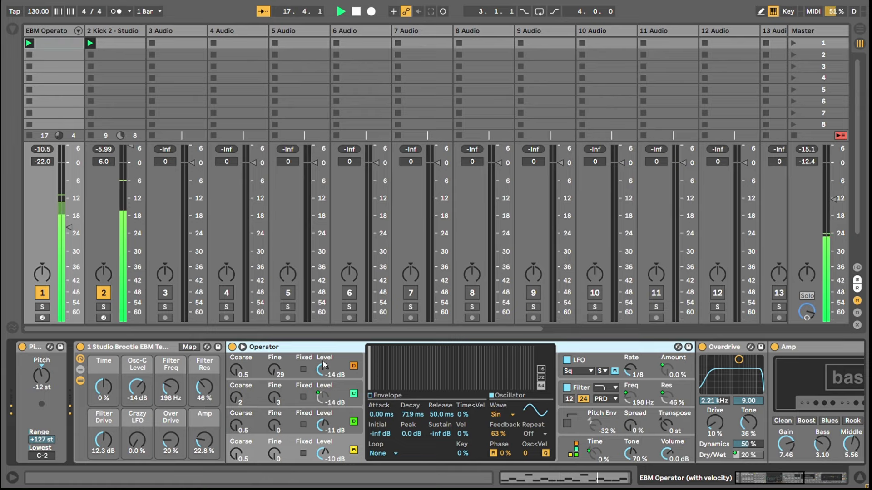
drag(782, 479, 722, 484)
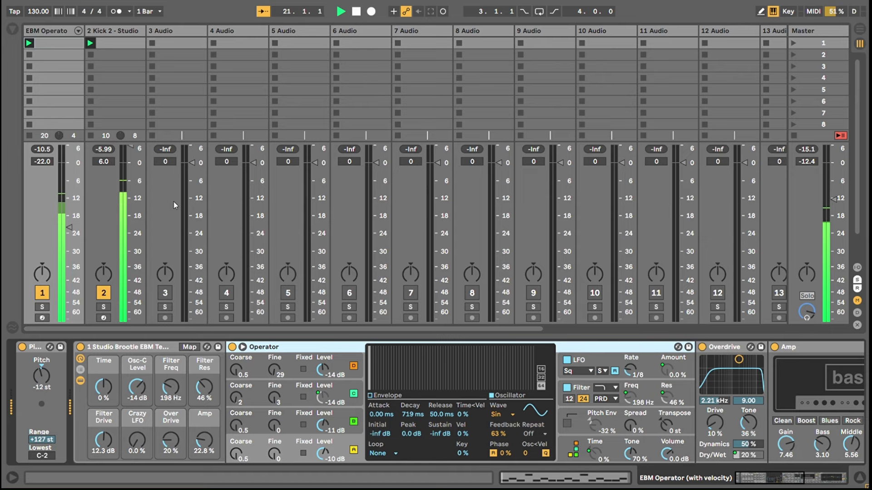
click(59, 41)
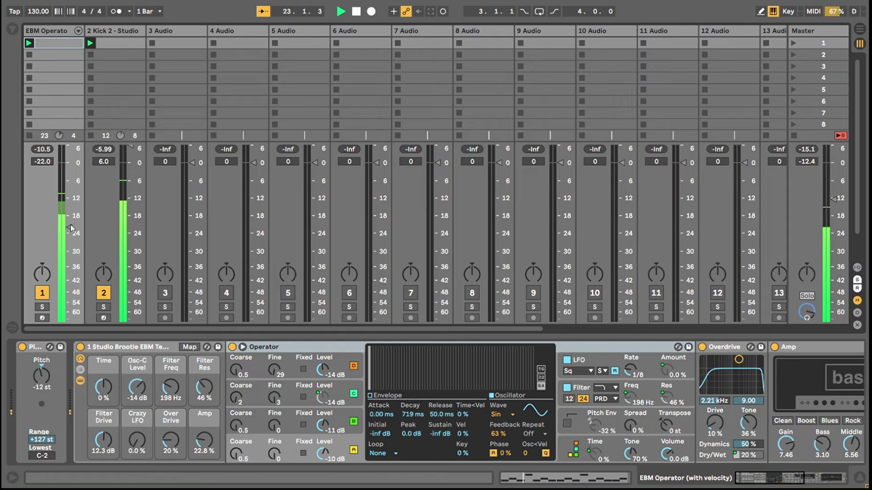
key(ctrl+alt+e)
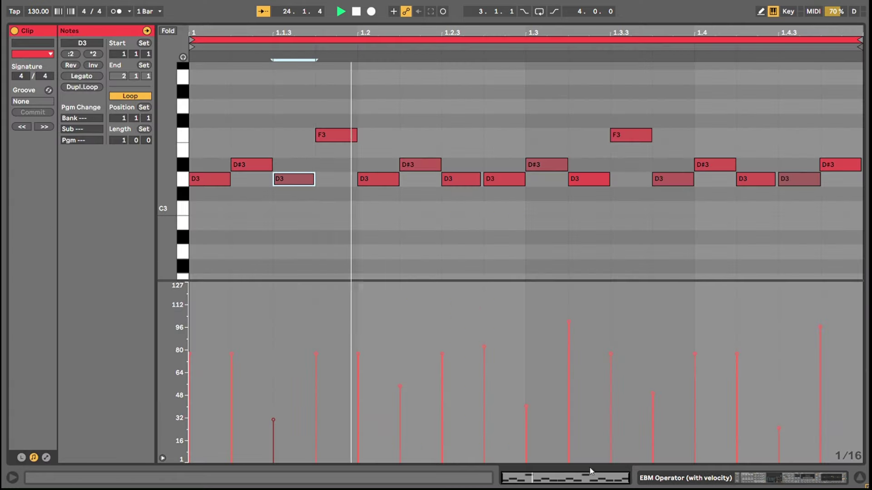
click(281, 205)
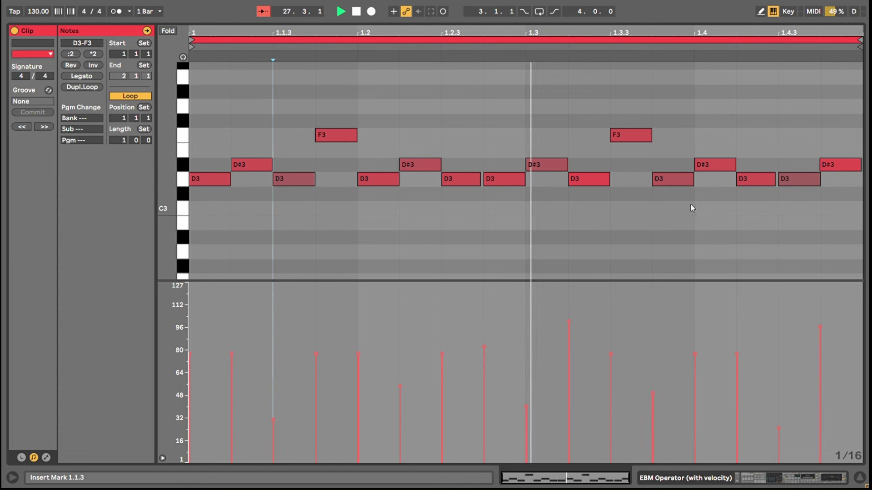
Step: Try lengthening the first F3 and the D3 at 1.2.3 in place of their neighbouring D3 notes, and undo these edits
drag(356, 135, 399, 135)
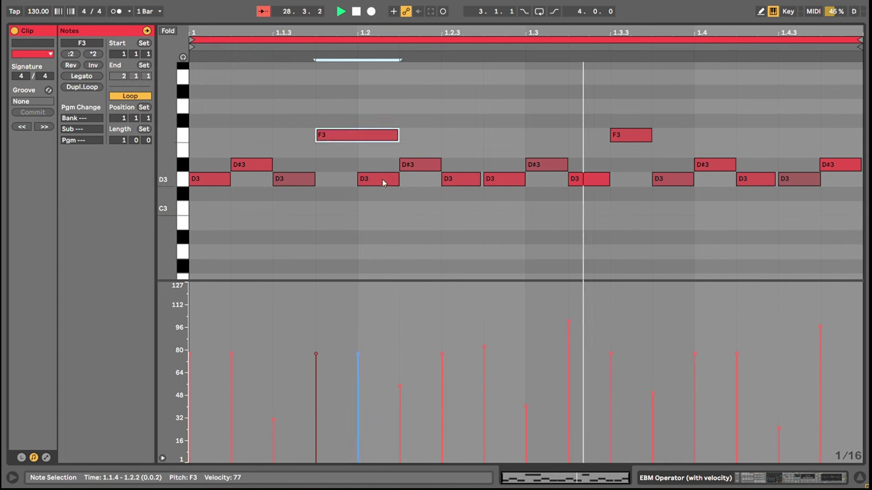
double_click(383, 179)
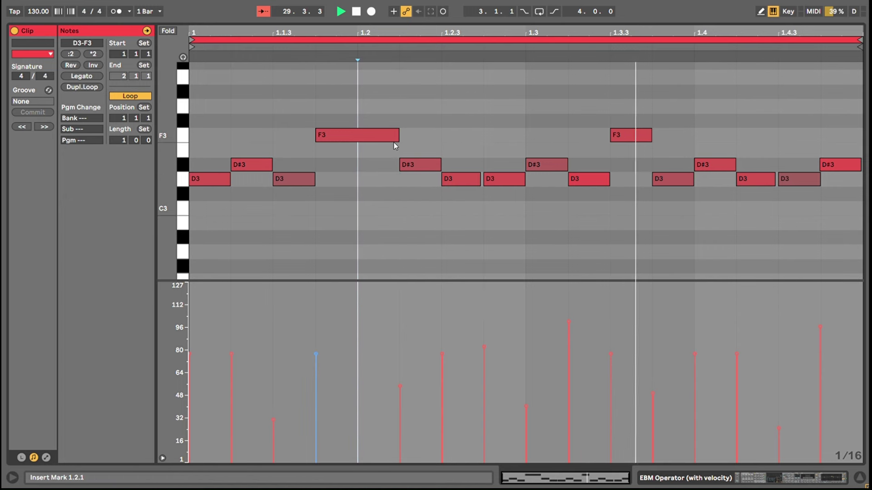
drag(479, 179, 521, 178)
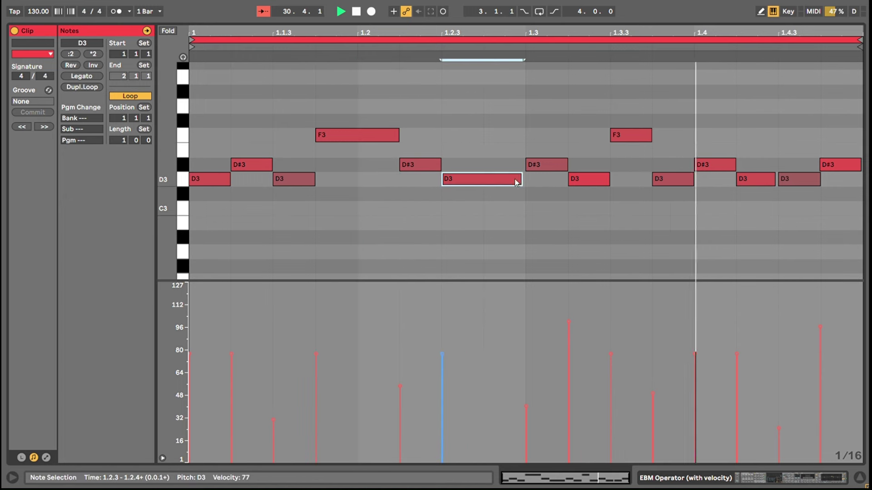
key(ctrl+z)
key(ctrl+z)
key(ctrl+z)
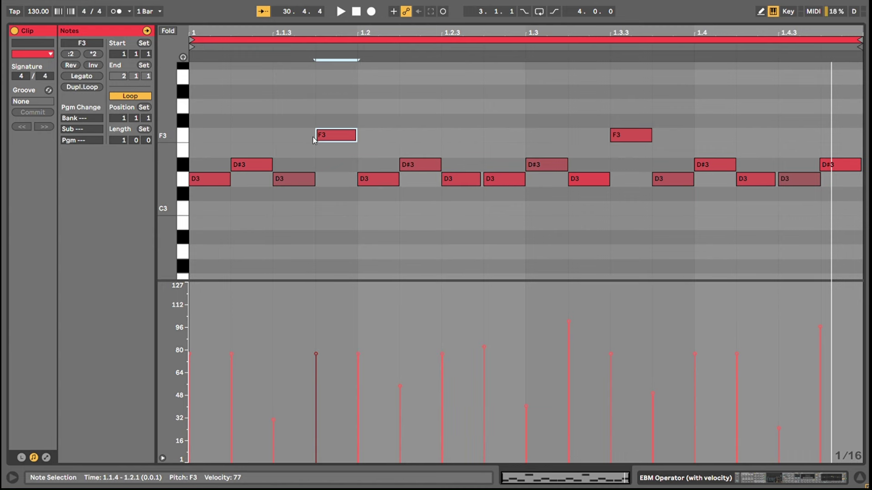
Step: Delete all notes after the first D3 and copy that note to fill the first beat with four sixteenth notes
drag(266, 121, 865, 214)
key(Delete)
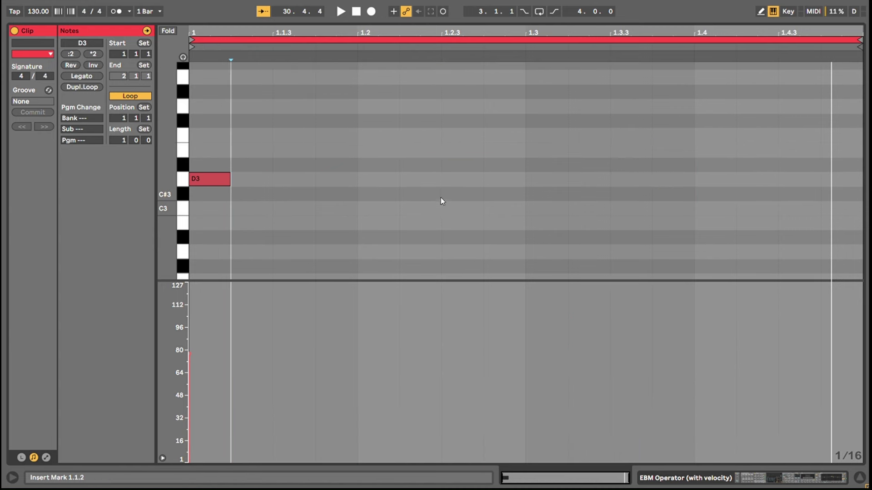
drag(218, 184, 348, 189)
click(285, 184)
mouse_move(285, 185)
mouse_down()
mouse_move(287, 168)
mouse_move(284, 177)
mouse_up()
Step: Start playback, raise the third note to D#3 and fill the rest of the bar with sixteenth-note D3 and D#3 notes
key(space)
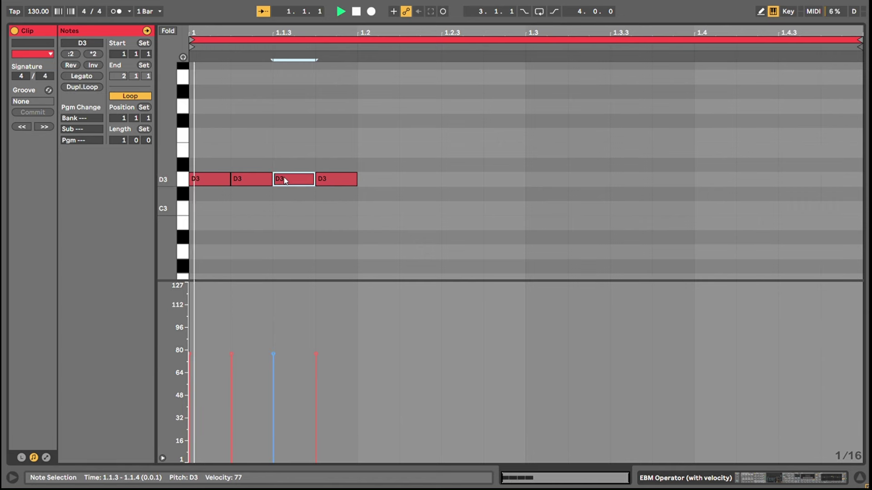
key(Up)
click(334, 182)
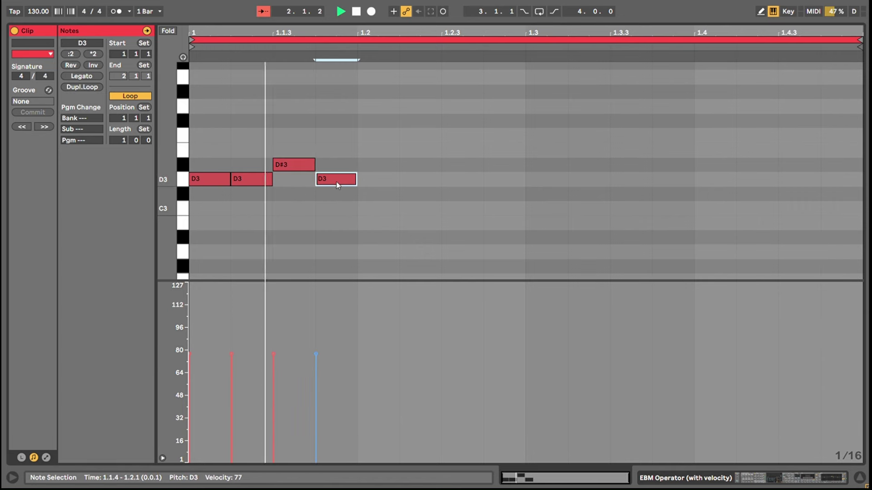
double_click(381, 164)
drag(406, 184, 205, 175)
key(ctrl+d)
drag(423, 179, 629, 180)
click(837, 184)
double_click(837, 183)
click(544, 179)
Step: Raise the notes at 1.2.2 and 1.3.4 to F3 and the note at 1.4.2 to A3
drag(429, 179, 435, 135)
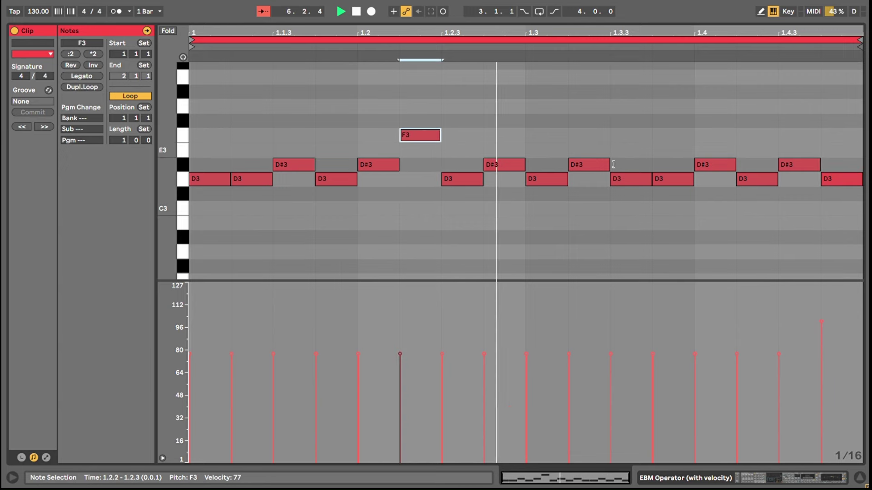
drag(666, 181, 670, 137)
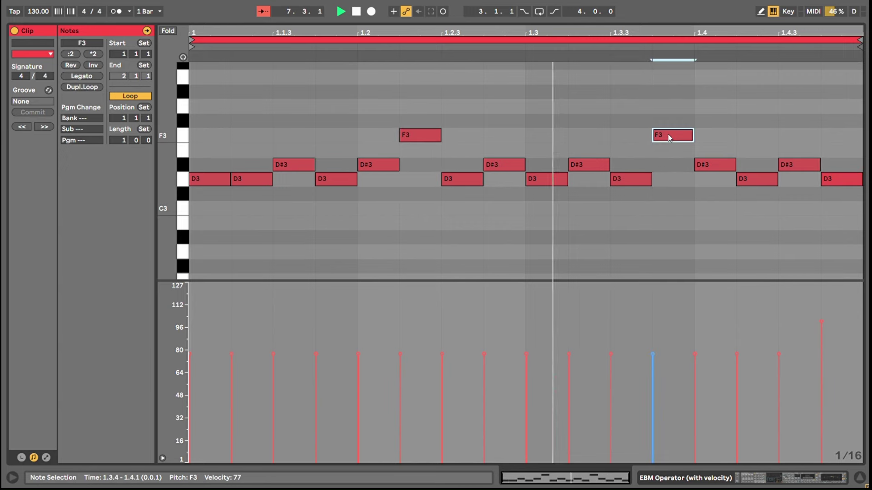
drag(764, 180, 759, 87)
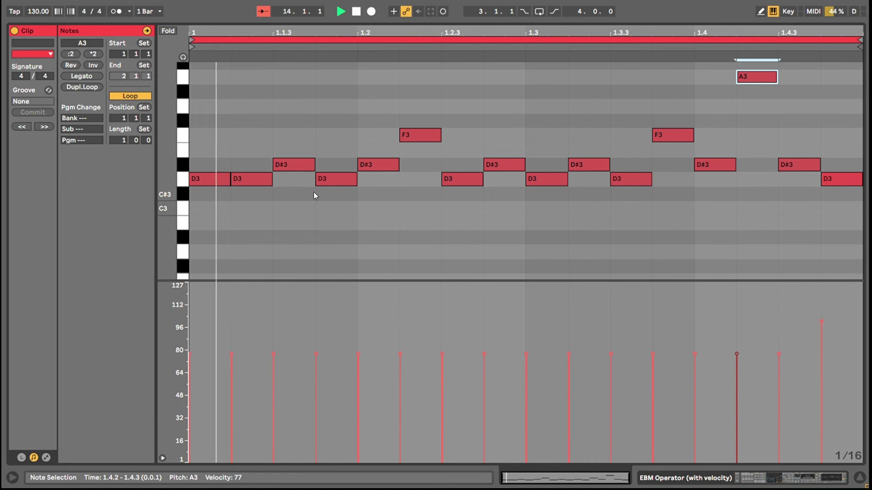
click(518, 165)
click(589, 165)
click(716, 164)
click(803, 165)
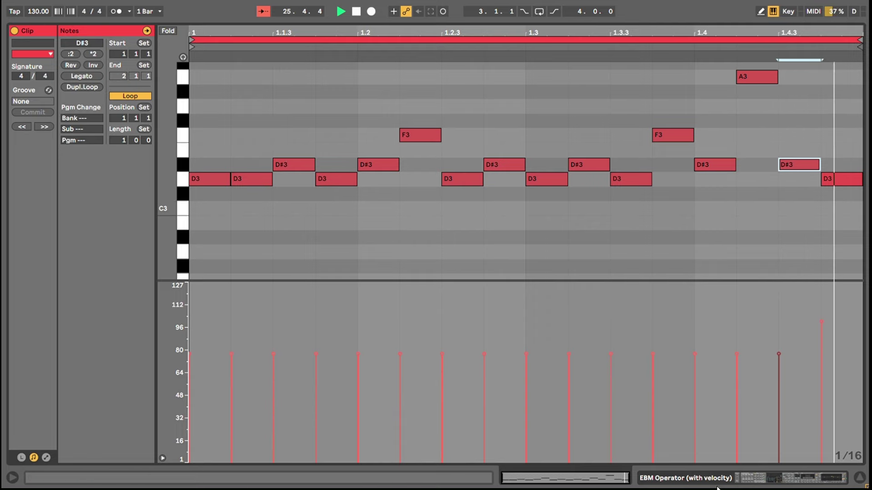
Step: Return to the session mixer and device chain and inspect the settings of Operator's oscillators C, B and A
key(Tab)
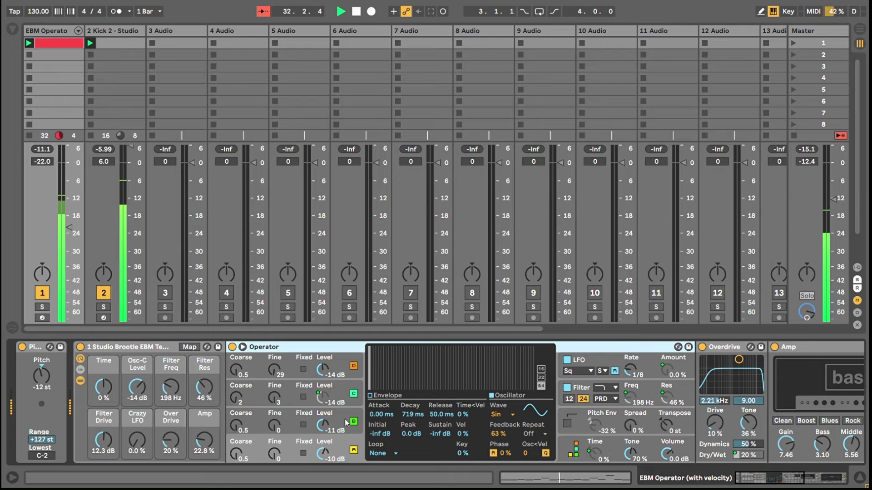
click(344, 392)
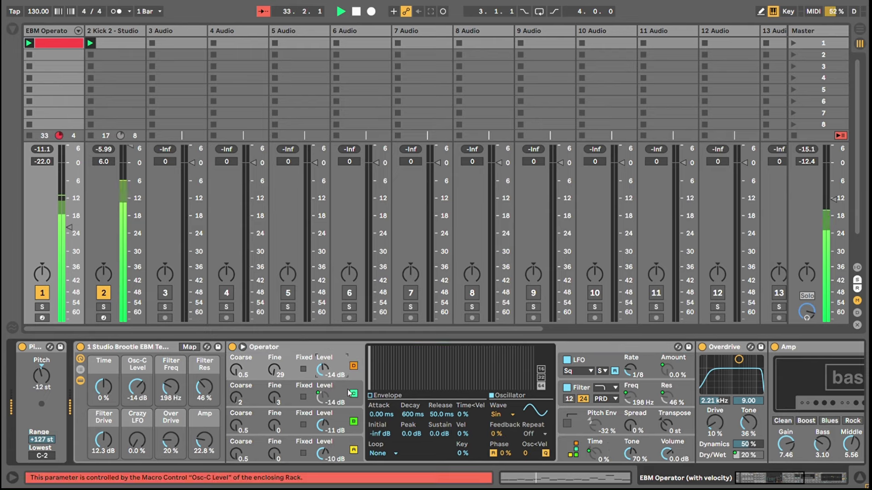
click(348, 416)
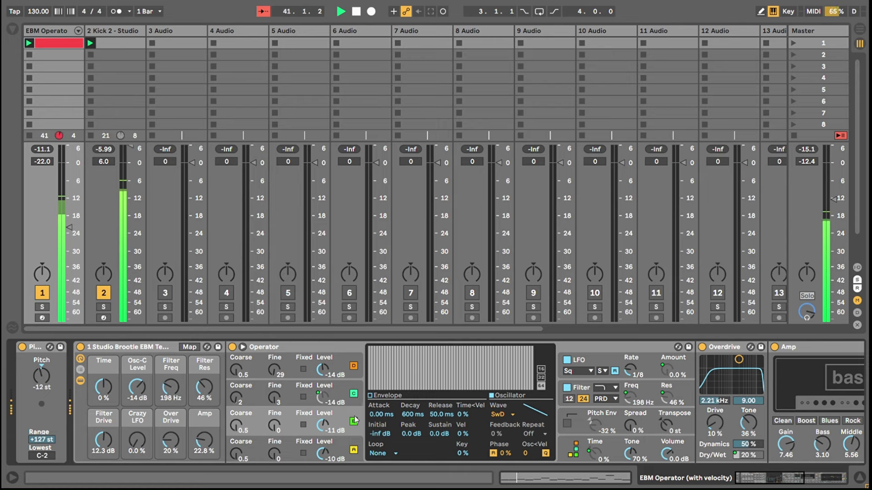
click(343, 452)
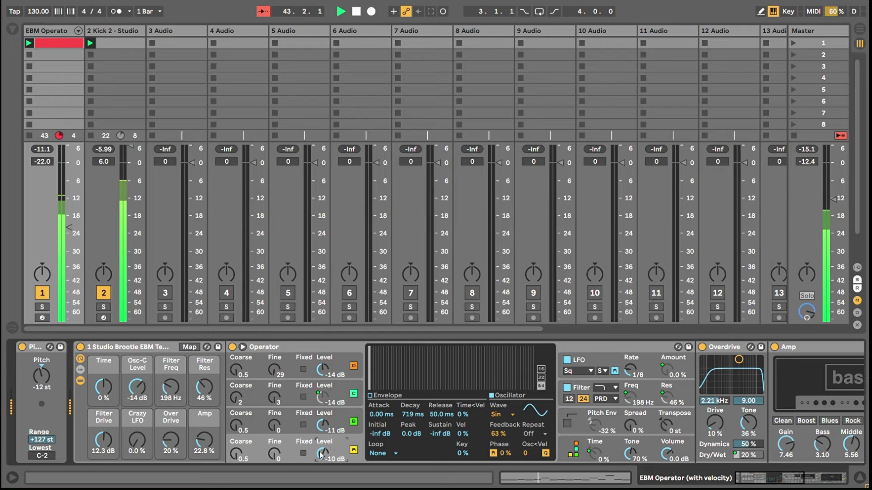
Step: Turn off Operator's oscillators B, C and D so that only oscillator A plays
click(353, 422)
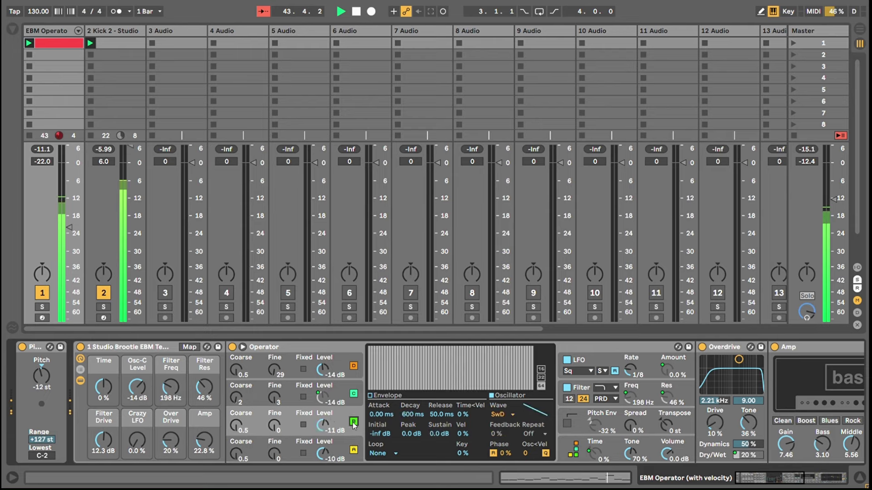
click(353, 395)
click(355, 366)
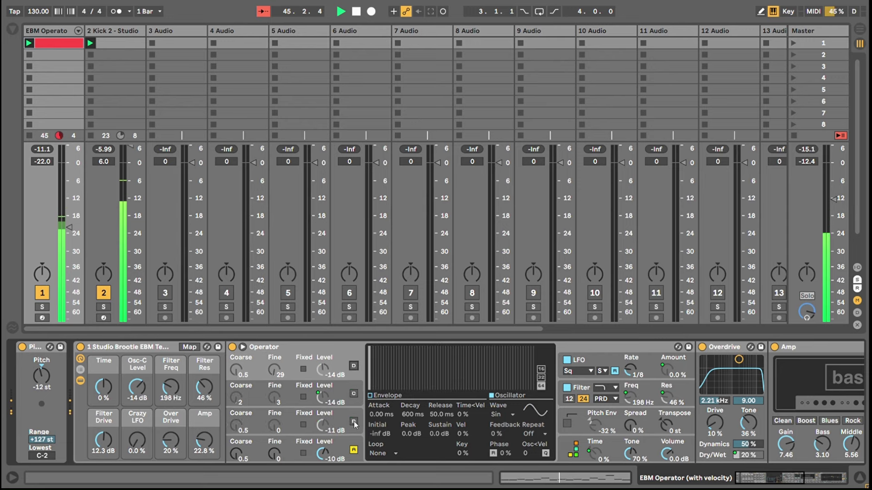
Step: Inspect oscillator A's settings and Operator's algorithm routing, and compare the bass with oscillator B switched on and off
click(346, 446)
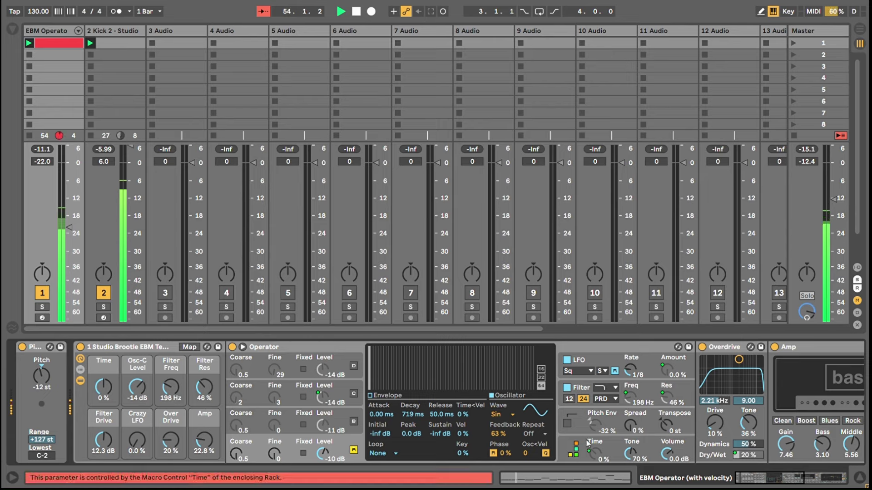
click(574, 449)
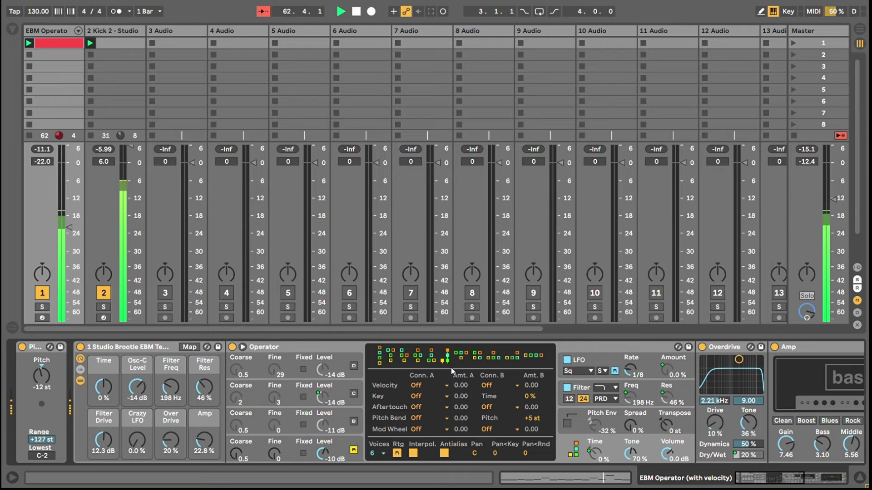
click(354, 422)
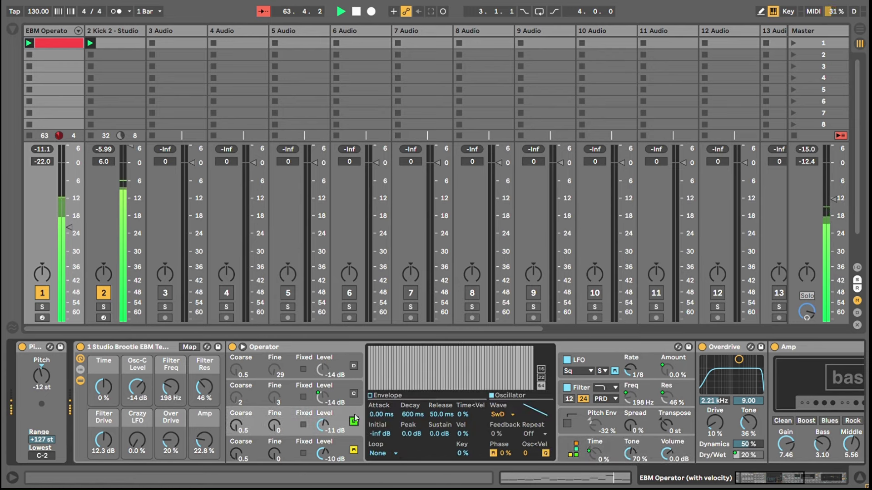
click(353, 439)
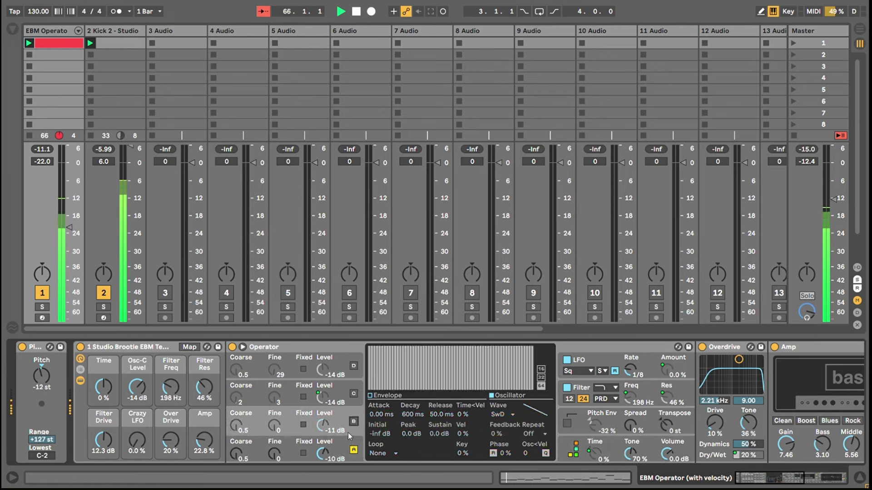
click(354, 448)
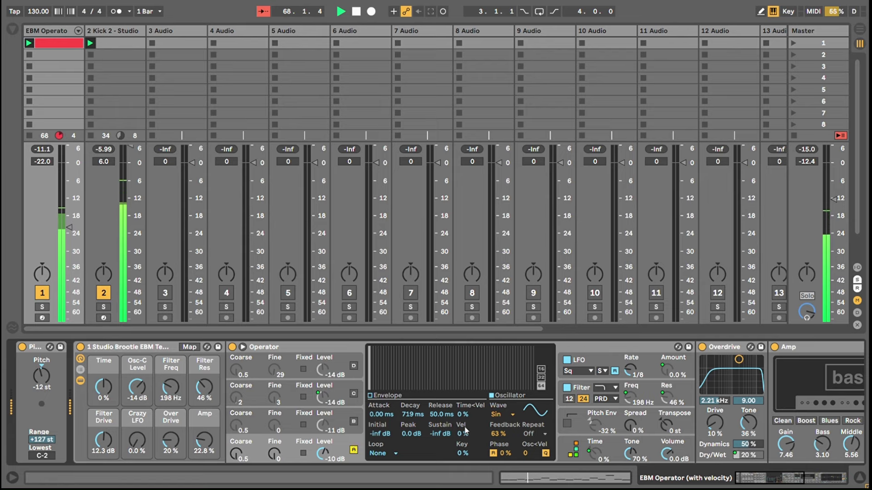
drag(768, 483, 728, 484)
click(344, 389)
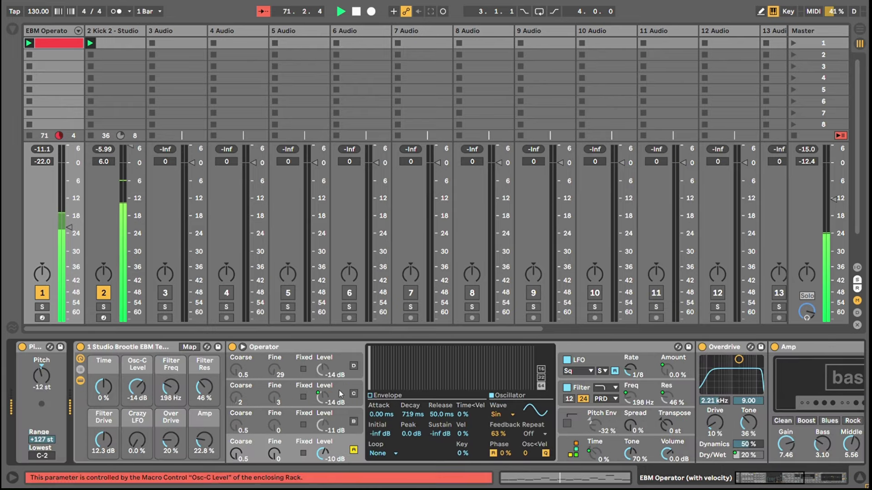
click(357, 421)
click(353, 423)
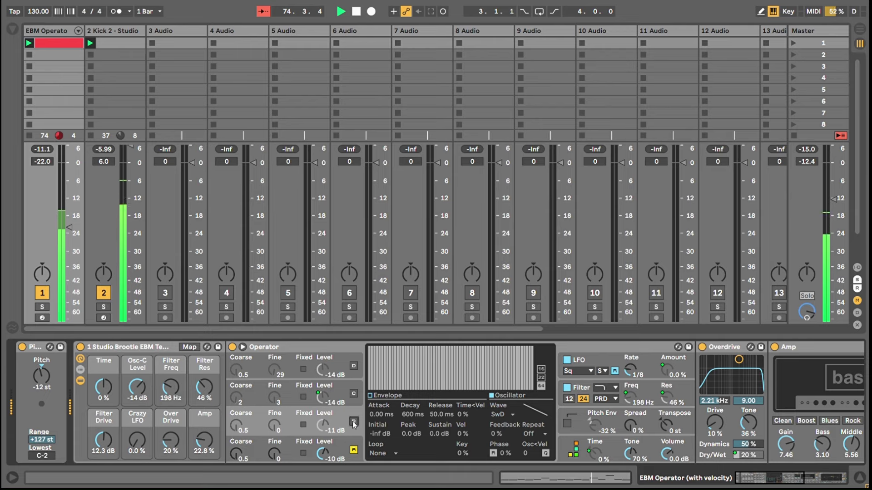
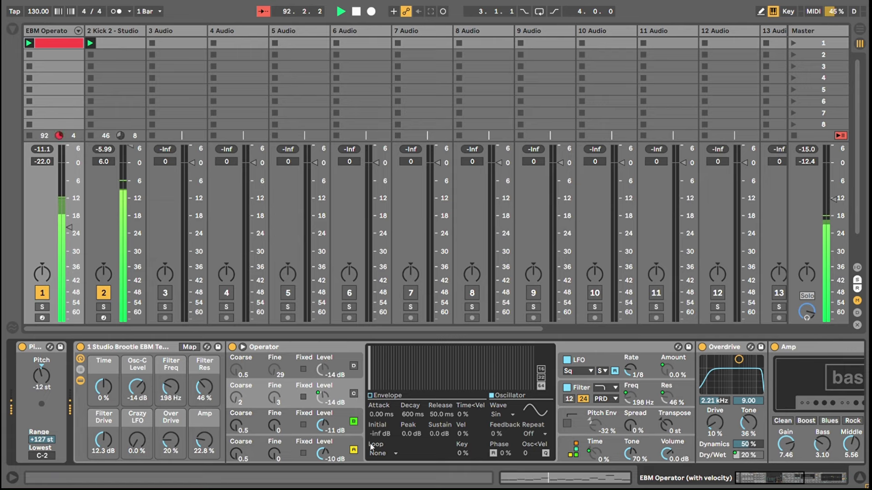
Step: Turn off oscillator A and turn on oscillator C, trying and undoing a different coarse tuning for C
click(354, 451)
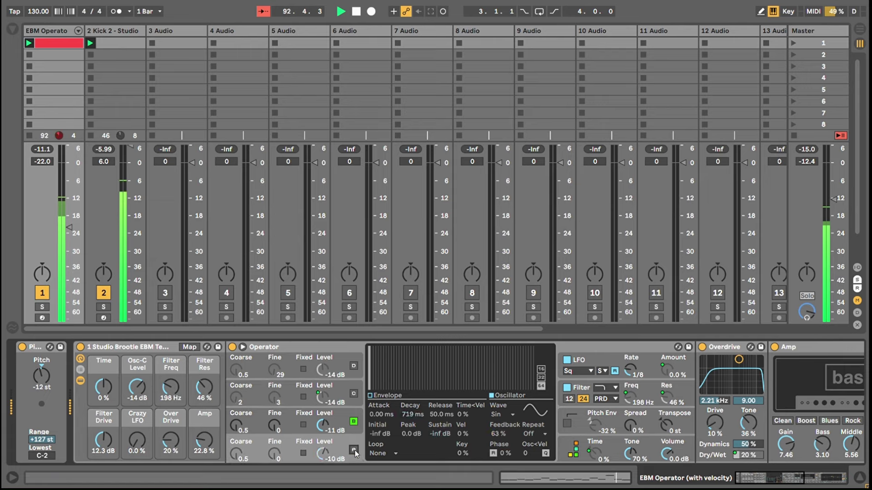
click(354, 395)
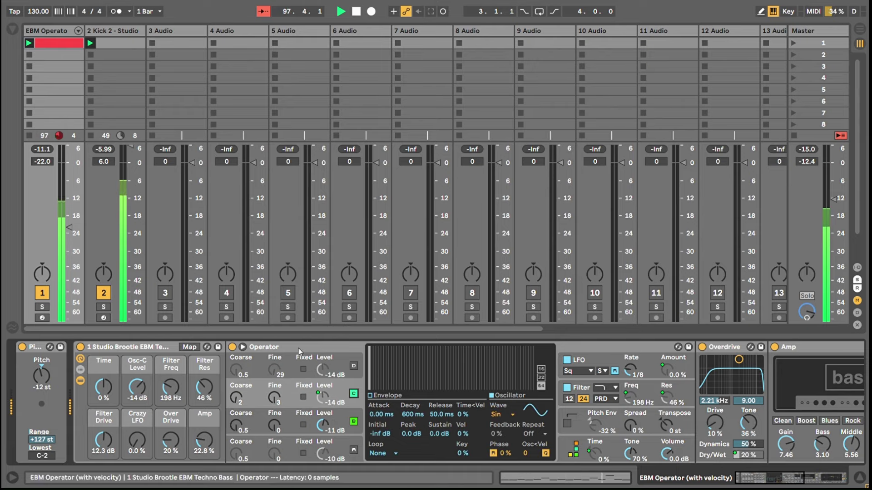
mouse_move(246, 394)
mouse_down()
mouse_move(246, 370)
mouse_move(242, 399)
mouse_up()
key(ctrl+z)
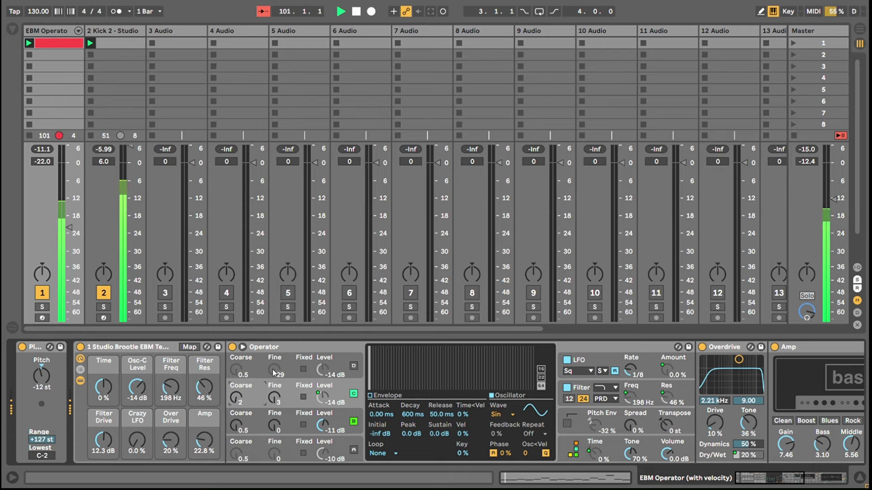
Step: Show the envelope display for oscillator C and compare it with oscillator B's envelope
click(383, 396)
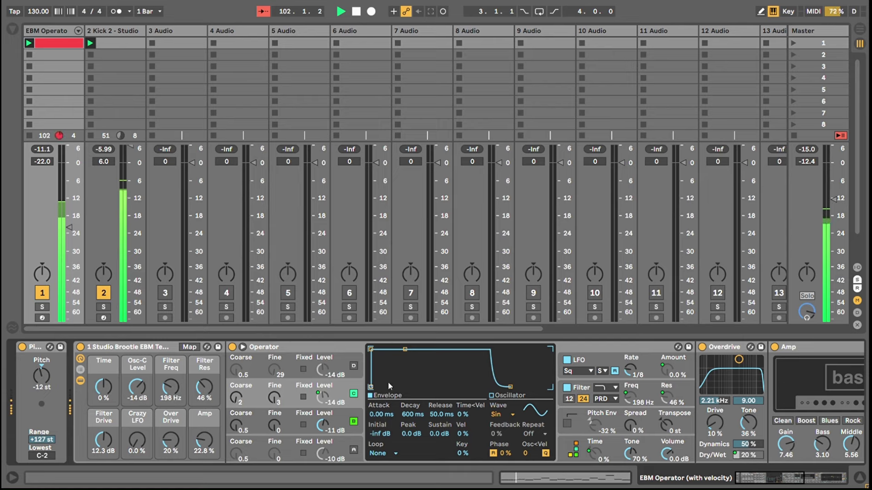
click(348, 413)
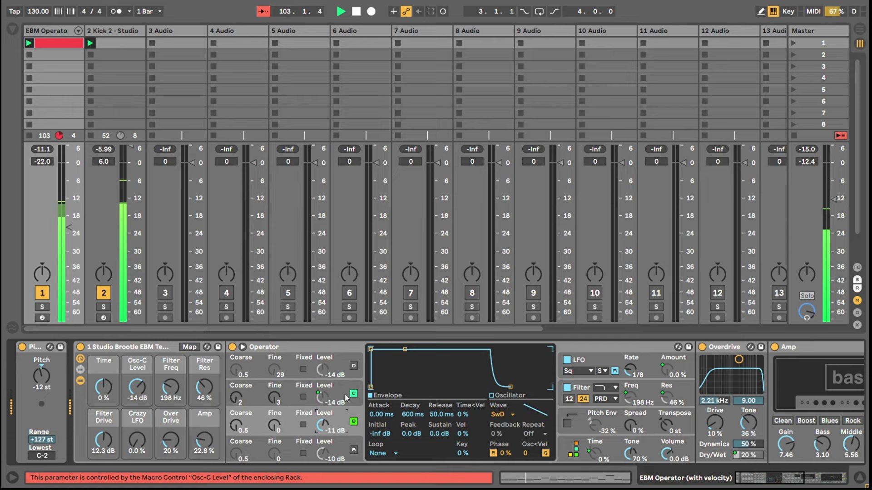
Step: Try raising oscillator C's fine tuning to 488 and undo the change
click(356, 392)
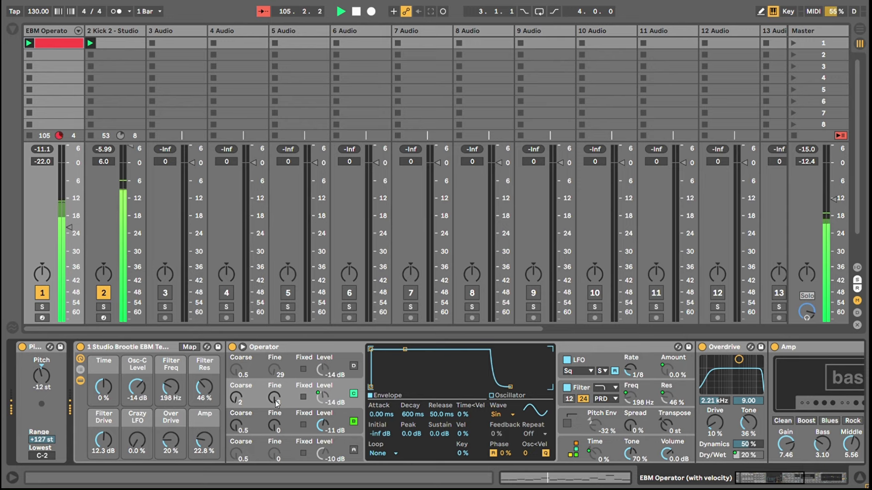
drag(274, 401, 274, 360)
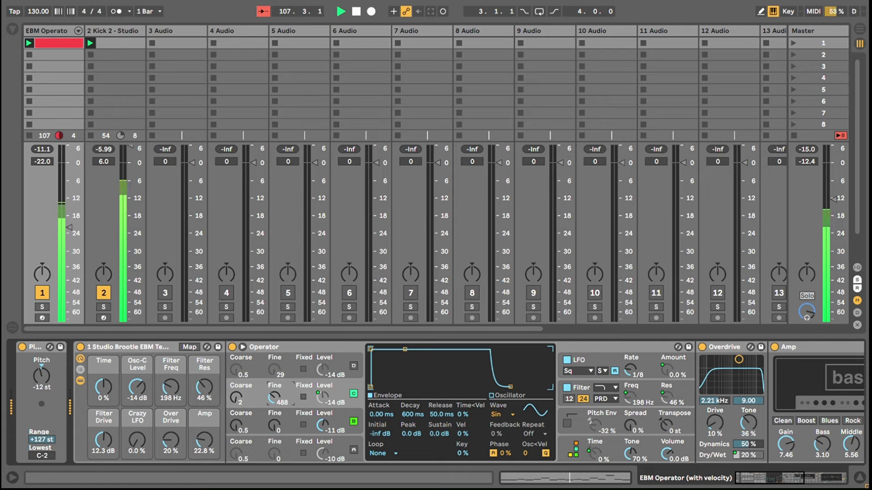
key(ctrl+z)
Step: Turn on oscillator D and look over the settings of oscillators C, D and B
click(354, 366)
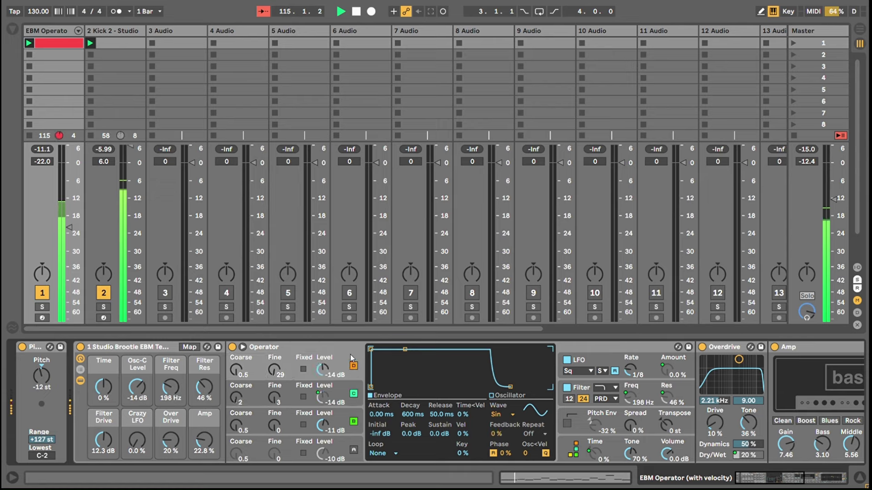
click(291, 386)
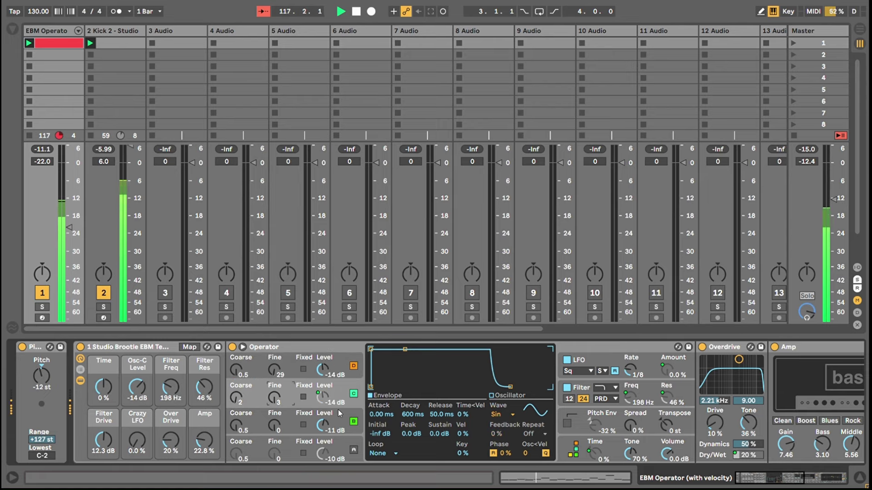
click(323, 370)
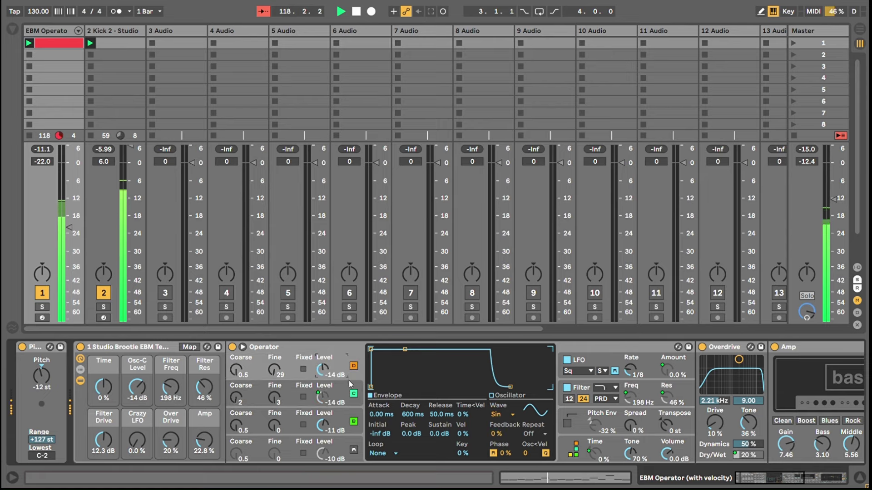
click(360, 417)
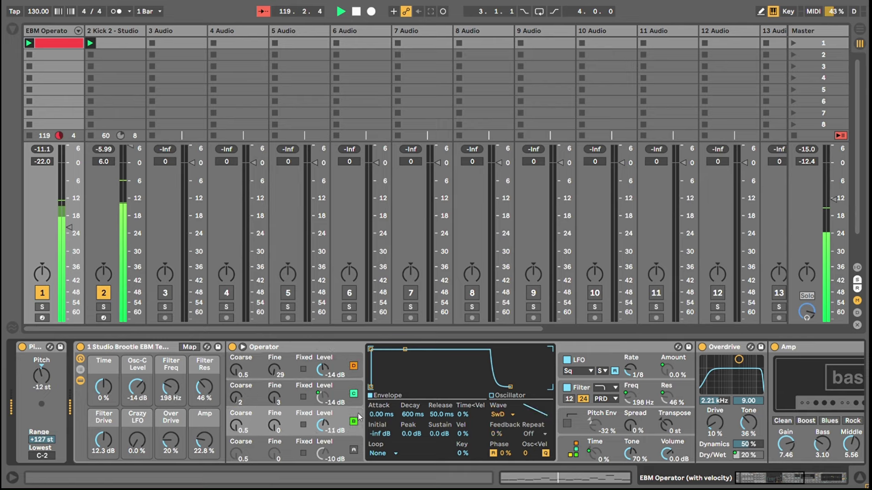
click(345, 394)
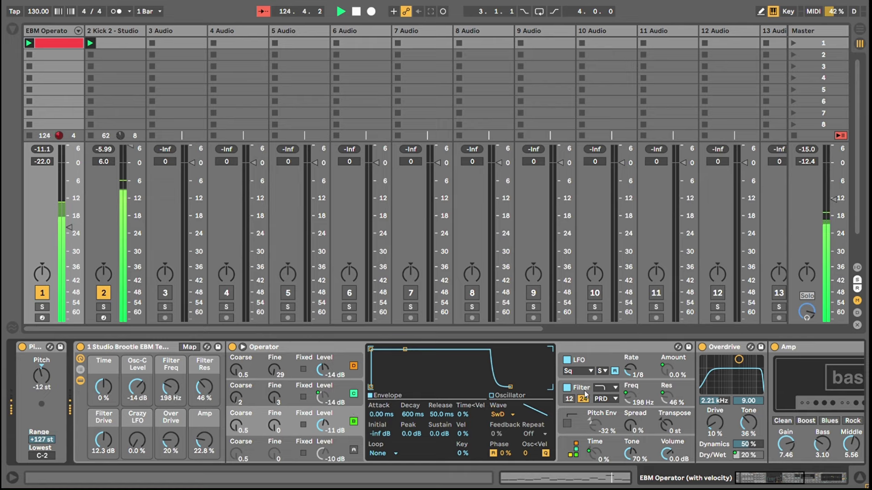
Step: Show the filter settings and sweep the rack's Filter Freq macro up to 15.9 kHz and back to 198 Hz
click(585, 393)
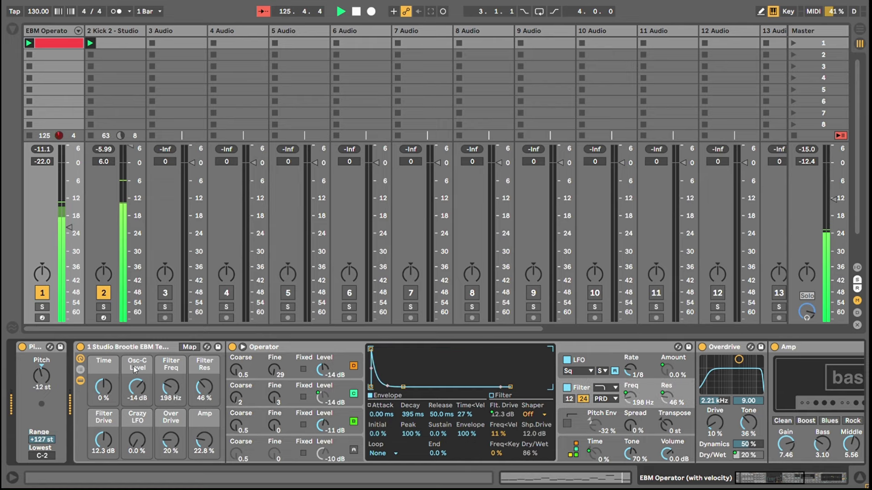
drag(171, 400, 170, 345)
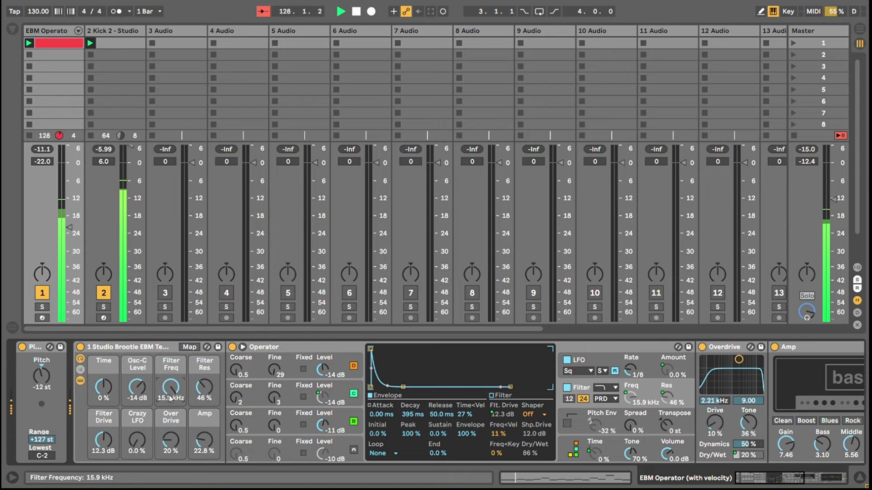
drag(169, 399, 169, 450)
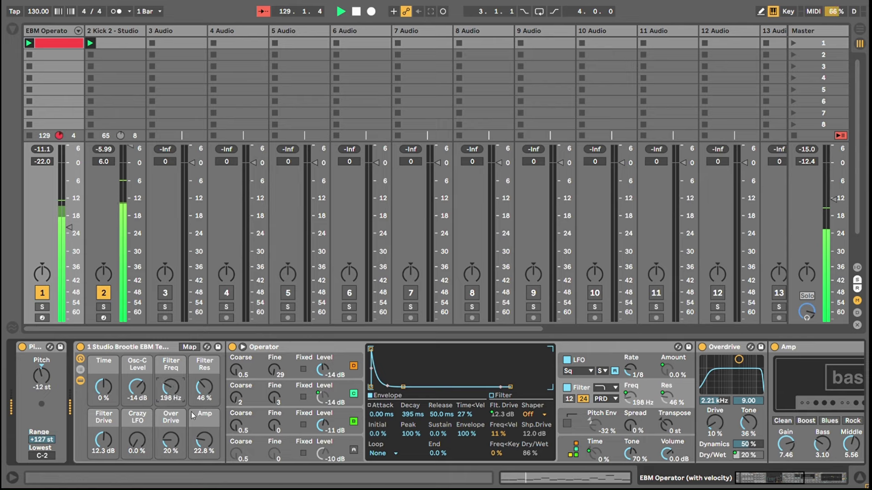
Step: Check oscillator D's display and turn oscillator A back on
click(342, 361)
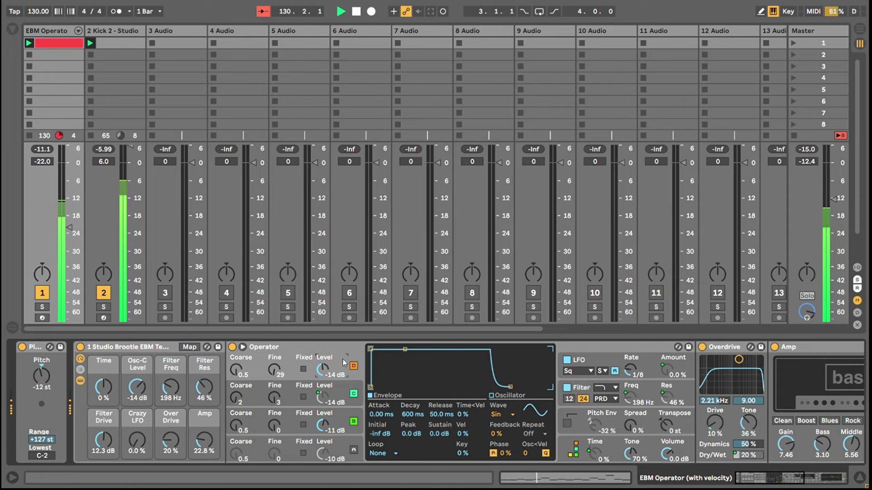
click(354, 449)
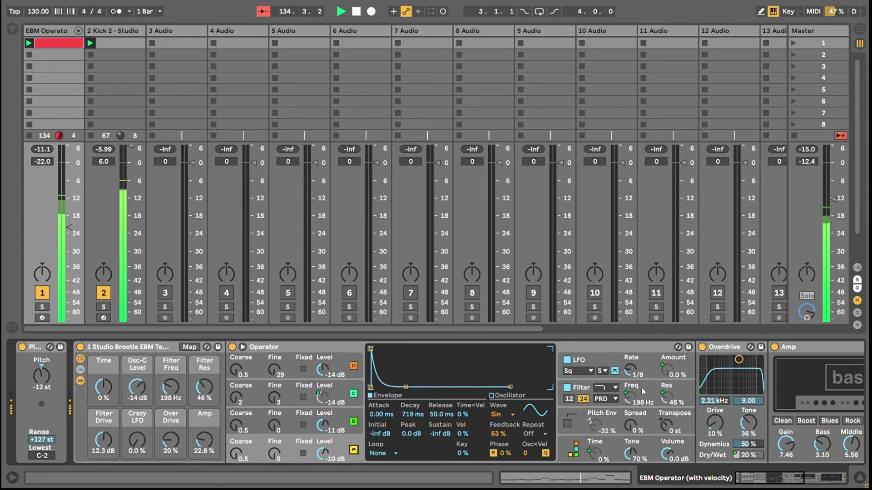
Step: Show the filter envelope, try lengthening its decay to 60.0 s, and undo the change
click(578, 393)
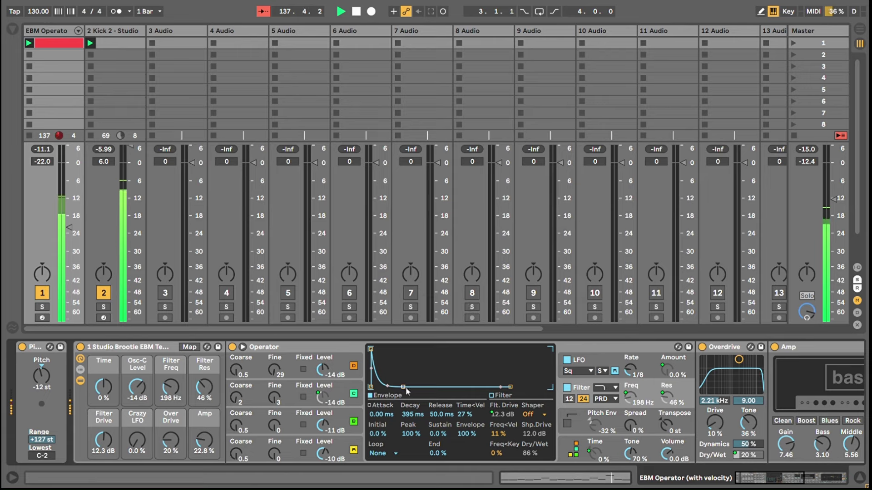
click(303, 386)
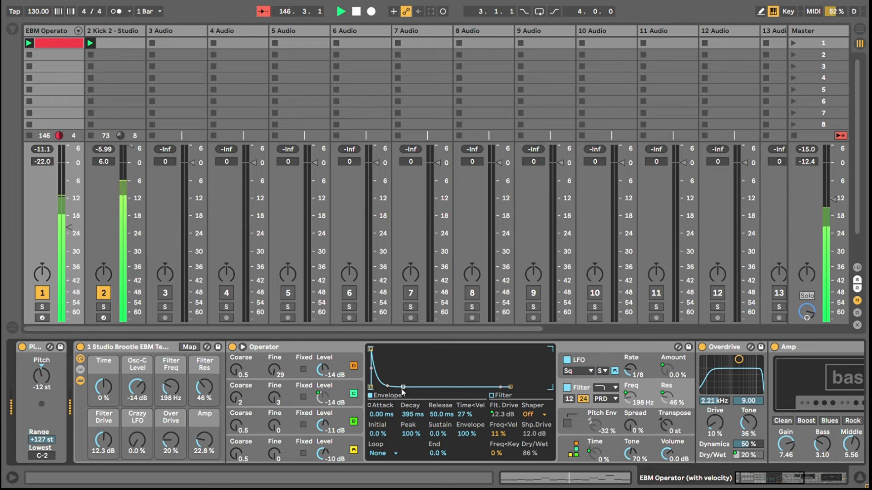
drag(410, 393, 435, 391)
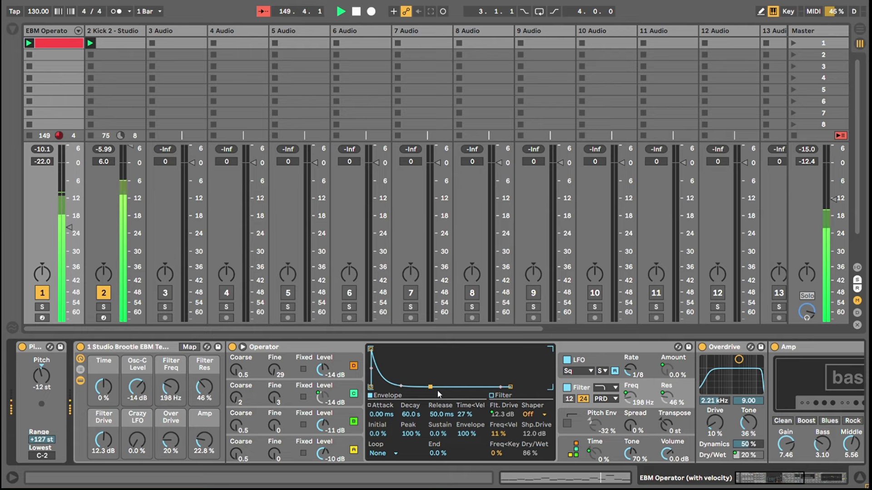
key(ctrl+z)
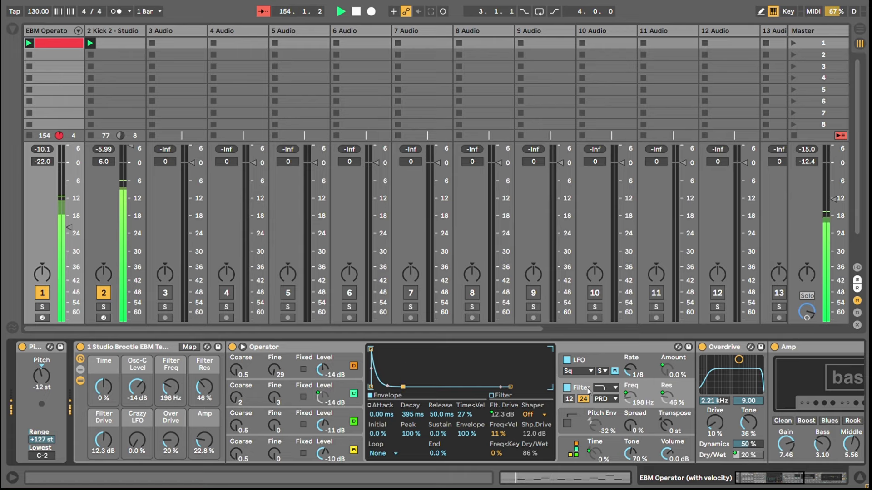
Step: Try raising the filter drive to 21.0 dB with the rack's Filter Drive macro and undo the change
click(512, 412)
click(502, 414)
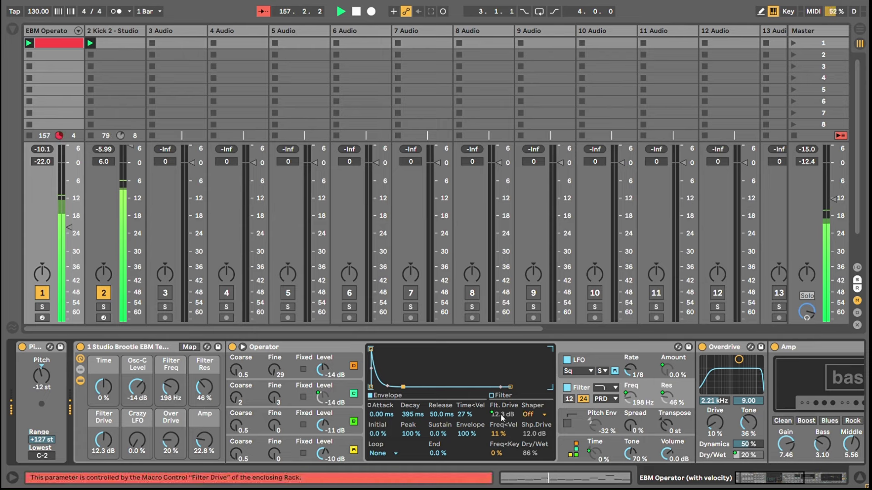
click(498, 420)
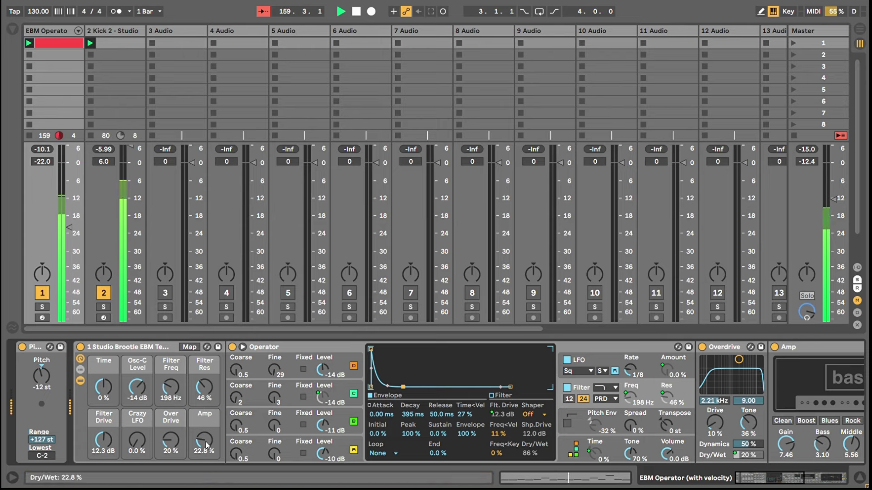
drag(103, 440, 103, 421)
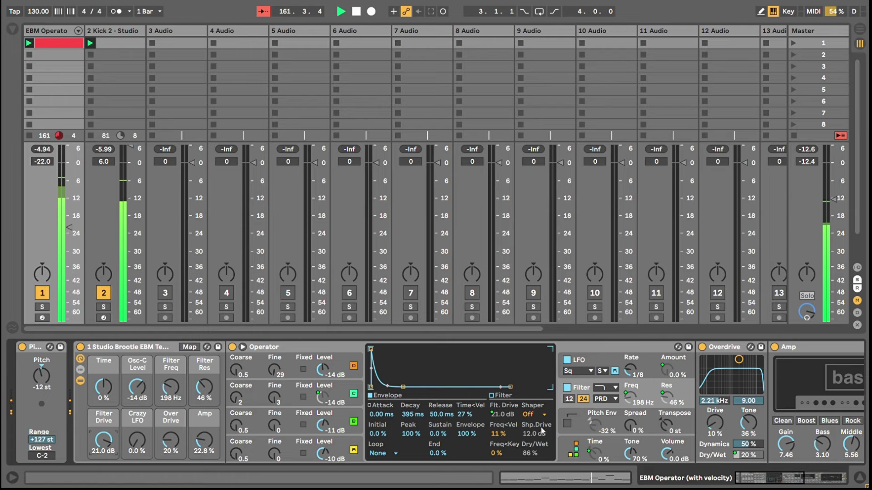
key(ctrl+z)
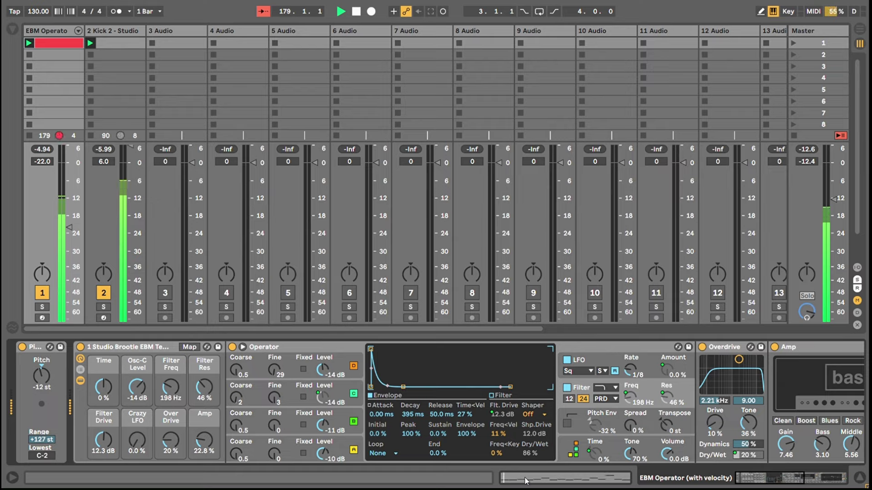
Step: Open the bass clip's notes and set velocities of 34 for the D3 at 1.1.2 and 95 for the D3 at 1.1.4
key(ctrl+alt+e)
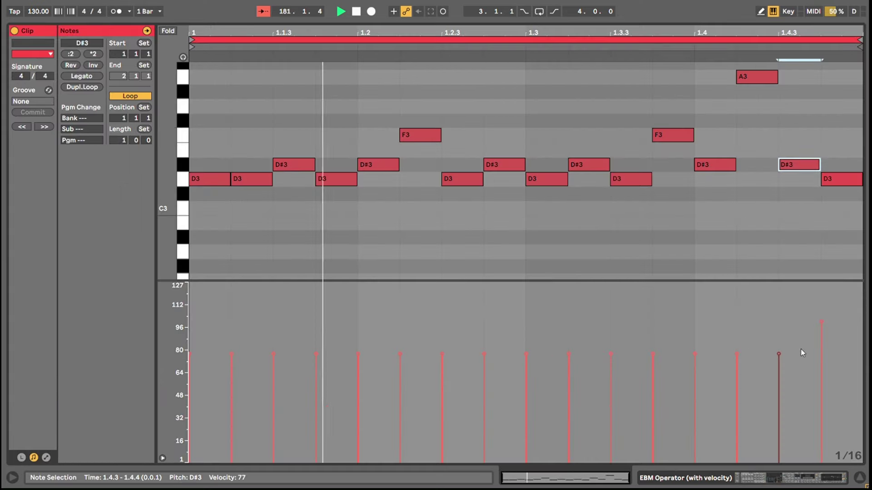
click(232, 355)
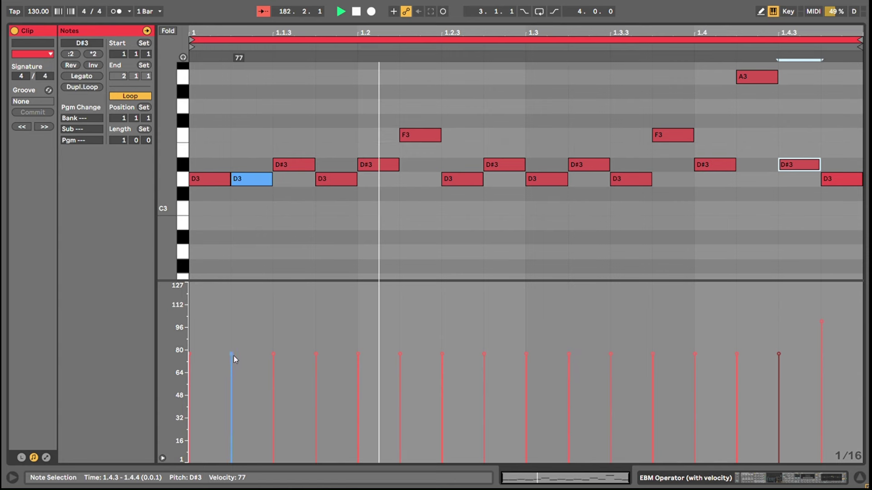
click(230, 354)
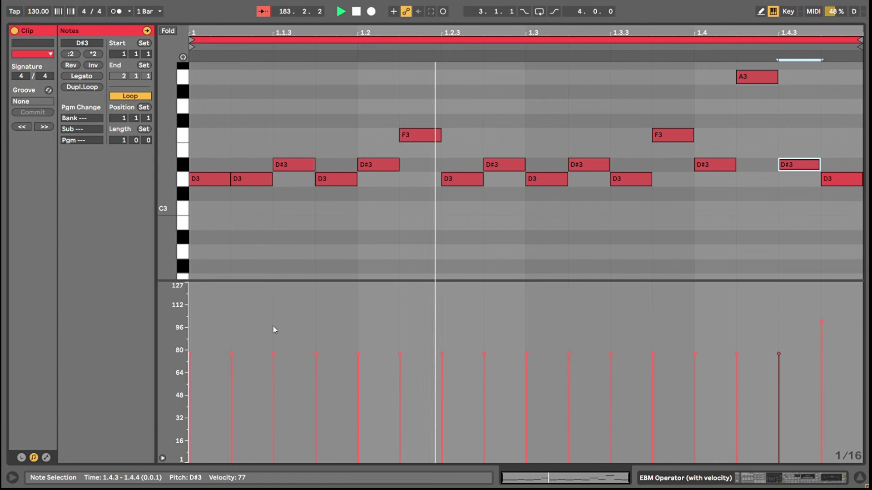
drag(235, 353, 231, 414)
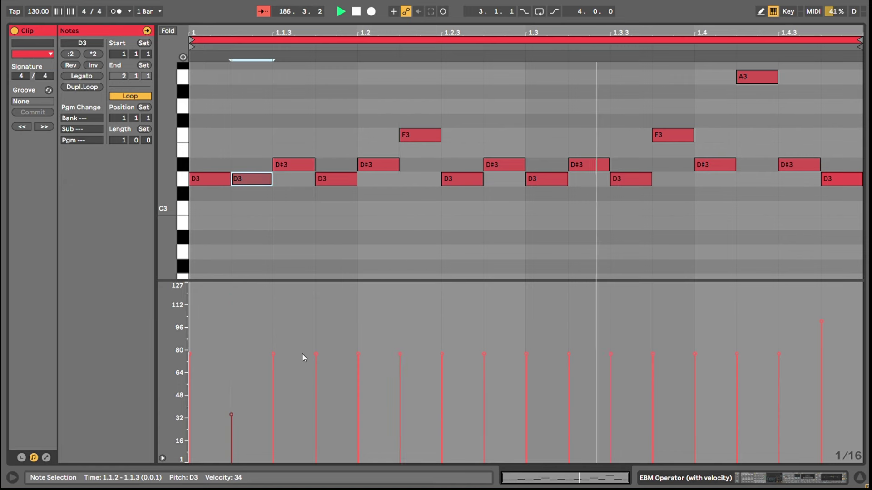
drag(308, 353, 316, 328)
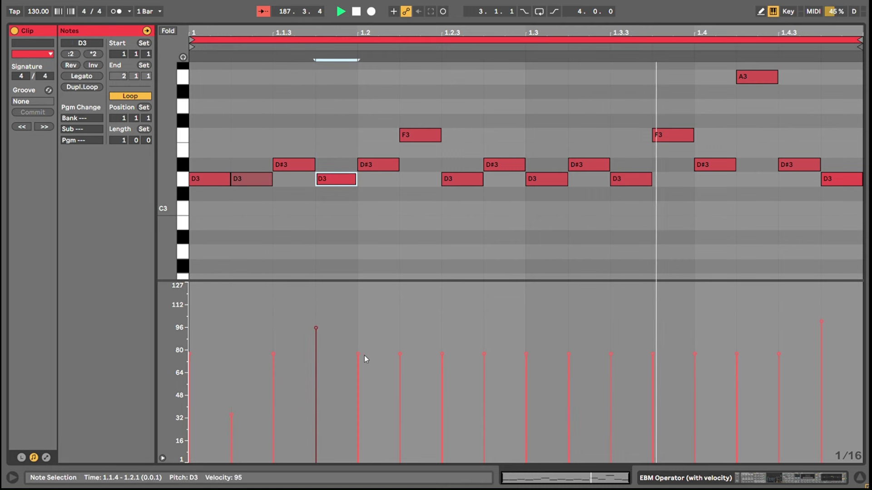
Step: Lower the D#3 velocities at 1.1.3, 1.2.1 and 1.2.4 to about 42–46; raise F3 at 1.2.2 to about 120 and D3 at 1.3.1 to 109
drag(360, 355, 358, 399)
drag(400, 349, 400, 323)
drag(273, 354, 273, 403)
drag(400, 356, 400, 294)
drag(484, 354, 483, 397)
drag(526, 353, 525, 310)
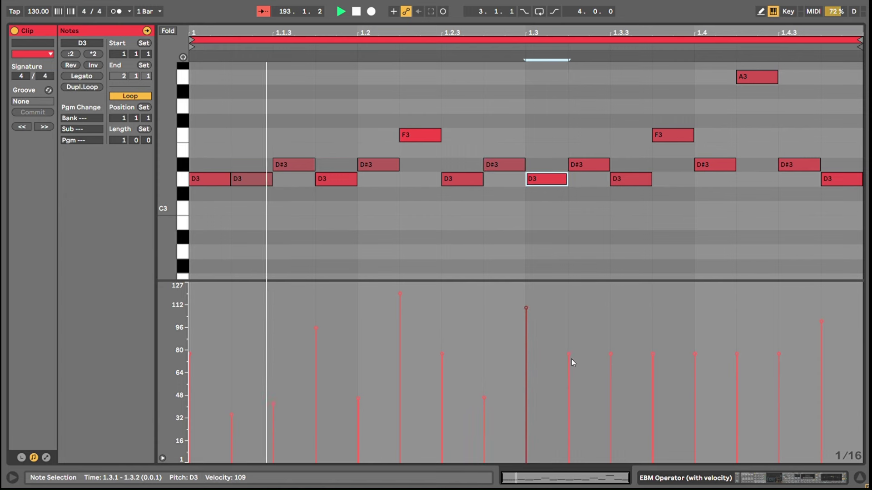
Step: Set velocities of about 41 for D#3 at 1.3.2, 95 for D3 at 1.3.3, 43 for F3 at 1.3.4 and 112 for A3 at 1.4.2
drag(569, 354, 568, 405)
drag(611, 354, 611, 329)
drag(656, 359, 654, 402)
drag(737, 354, 736, 305)
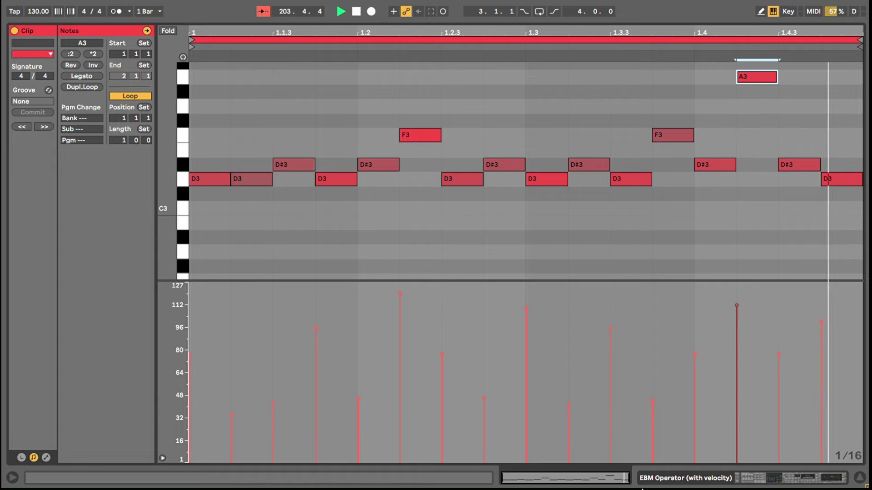
Step: Return to the bass track's device chain and review the envelopes and waveforms of oscillators A, B, C and D
click(705, 477)
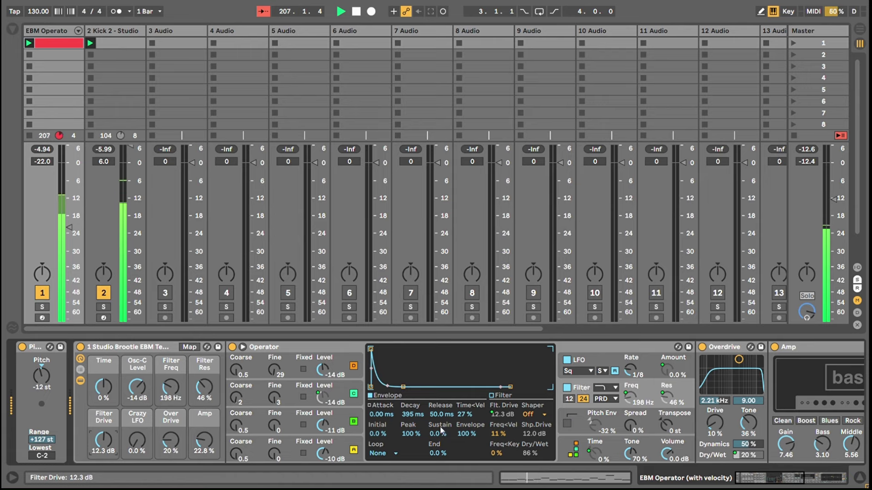
click(354, 445)
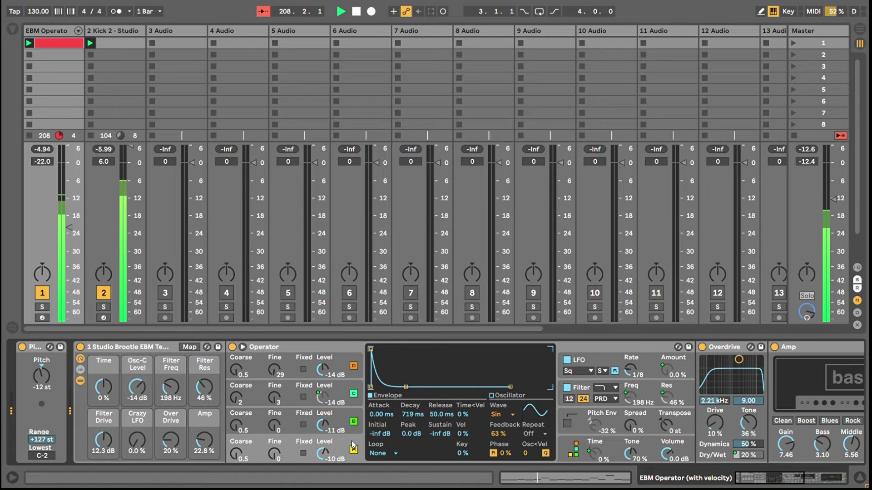
click(343, 422)
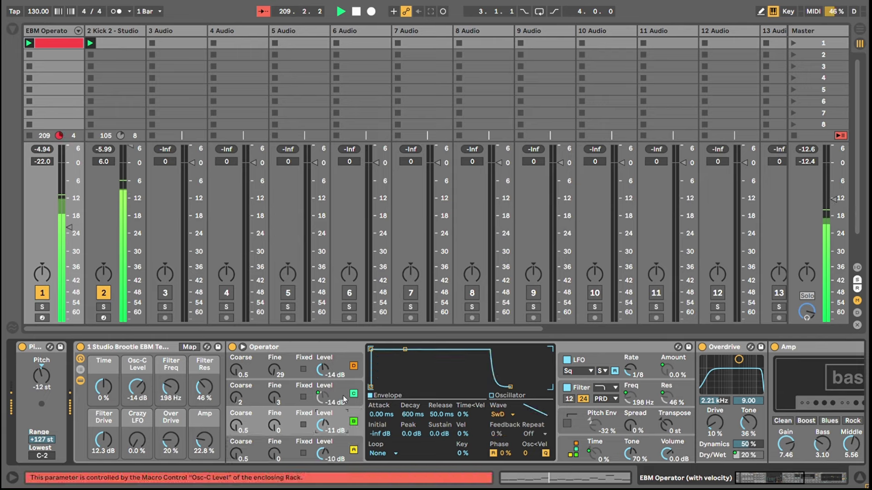
click(357, 386)
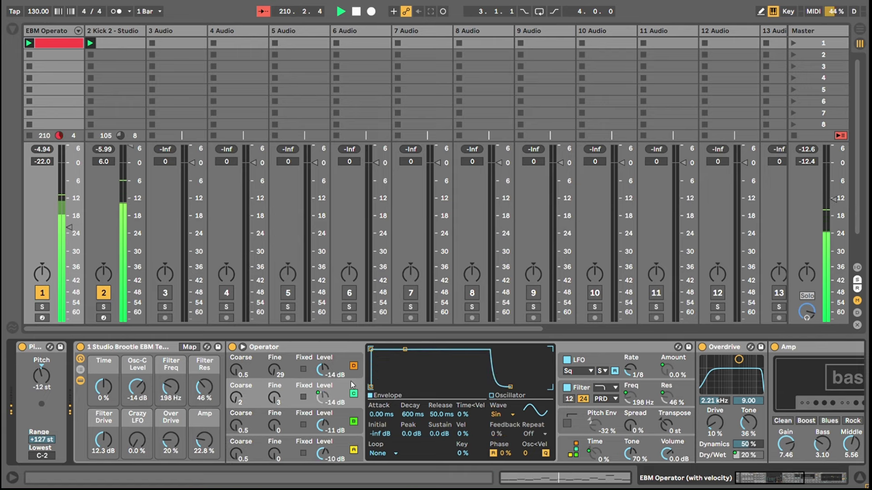
click(340, 359)
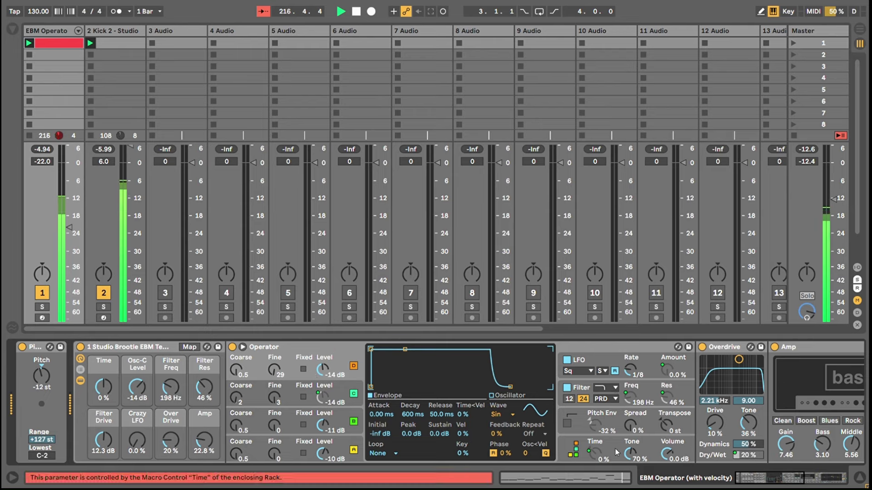
Step: Try raising the Overdrive's drive to 87% and undo the change
click(731, 359)
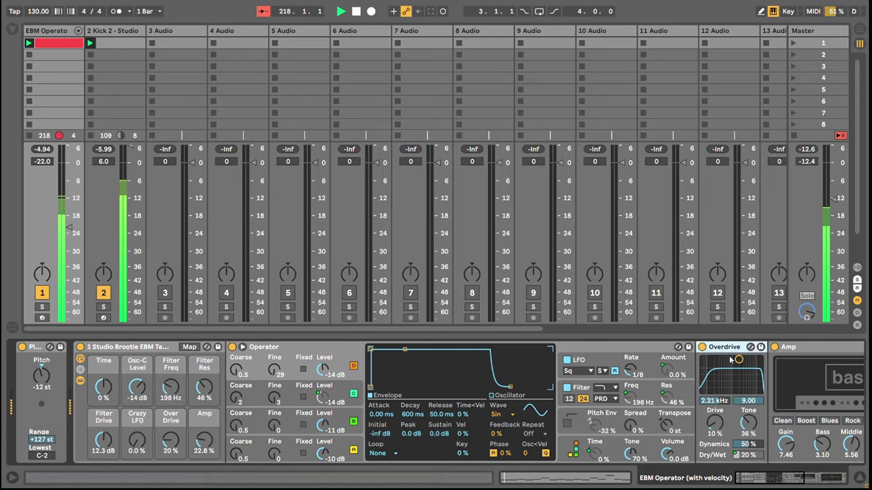
drag(718, 427, 728, 420)
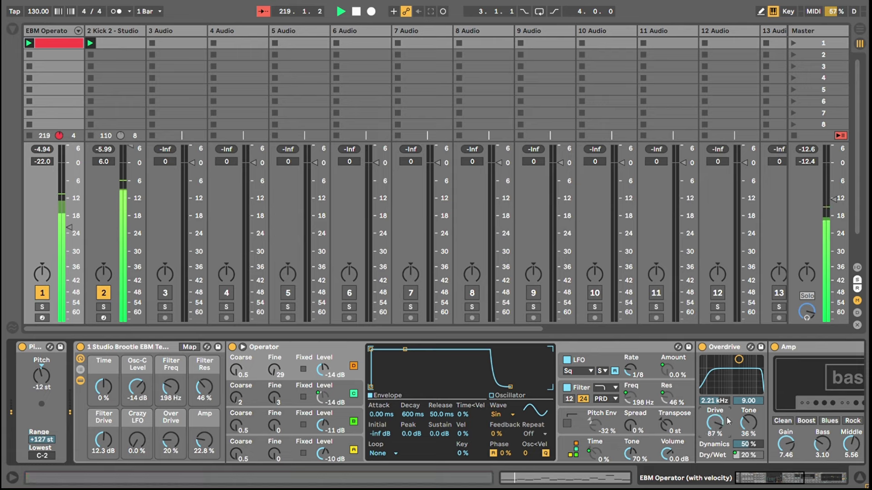
key(ctrl+z)
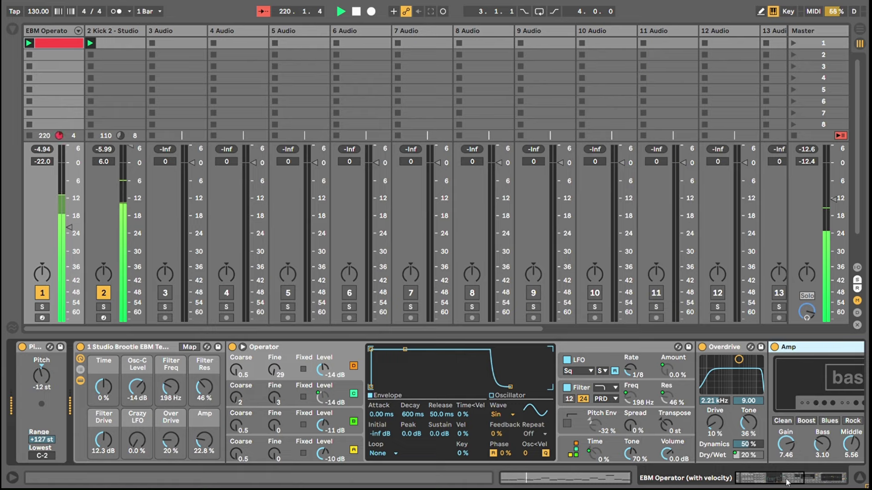
Step: Review the bass clip's notes and velocities and return to the bass track's device chain
drag(788, 481, 746, 481)
key(shift+Tab)
key(ctrl+alt+e)
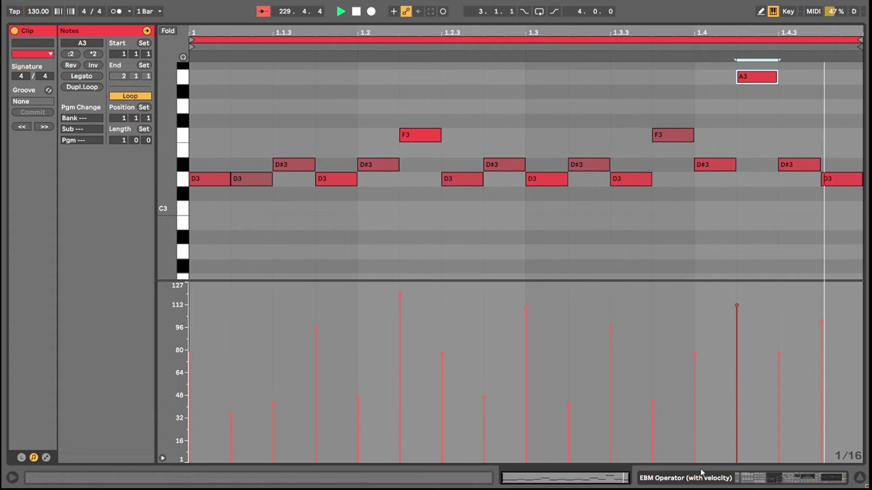
key(Tab)
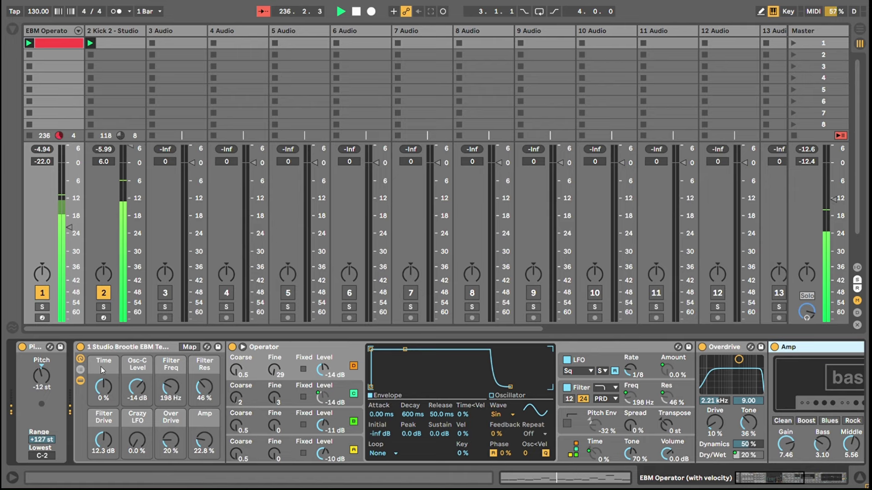
Step: Try the rack's Time macro below zero and at 71% with the filter envelope displayed, and reset it to 0%
drag(108, 396, 108, 444)
key(Delete)
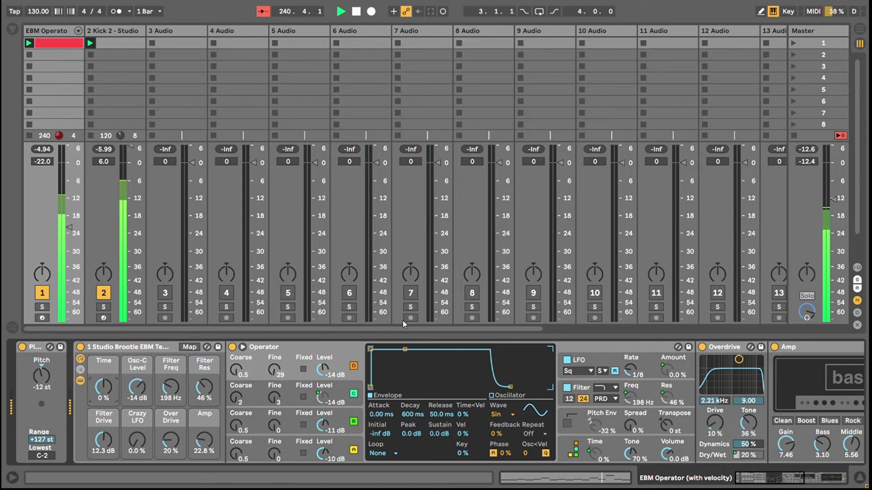
click(595, 452)
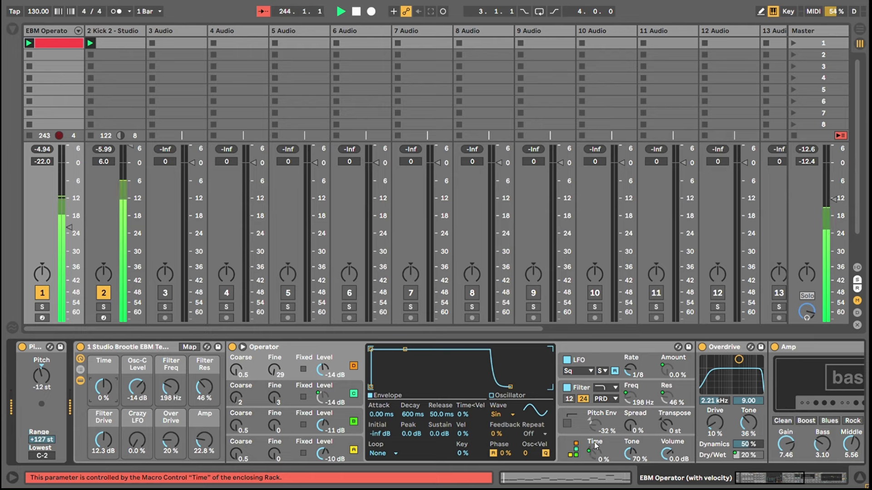
click(582, 393)
click(322, 389)
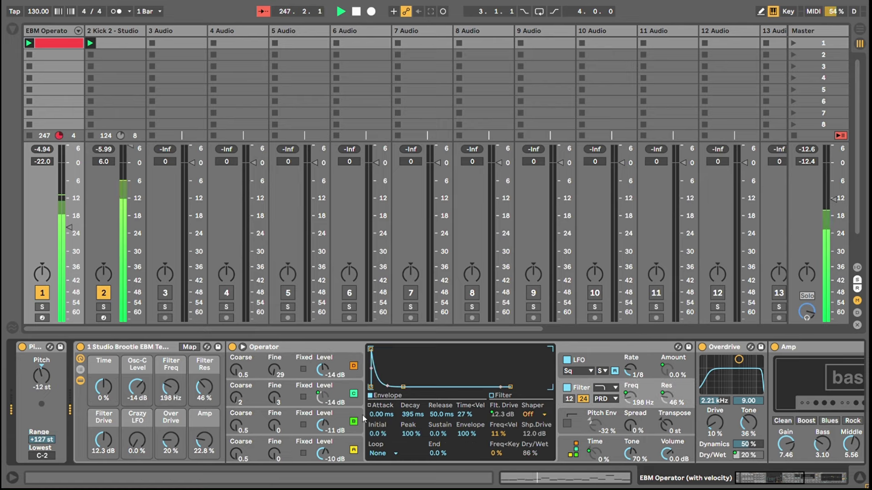
drag(107, 390, 98, 361)
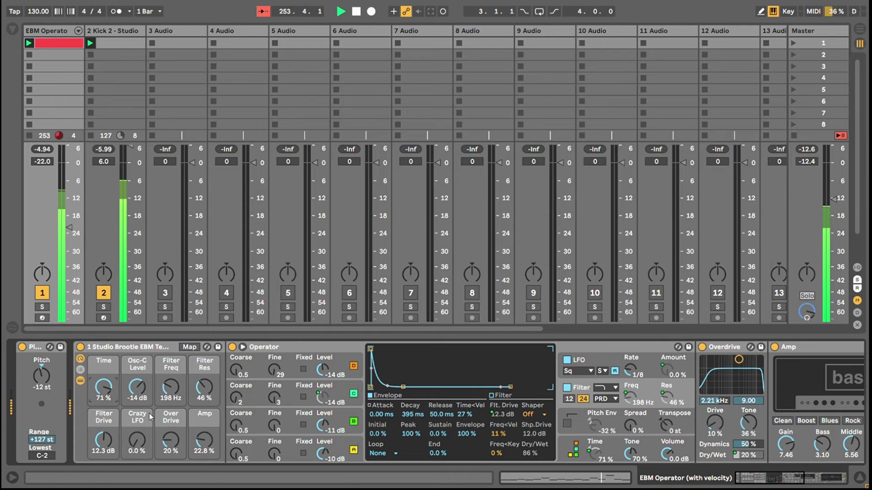
key(Delete)
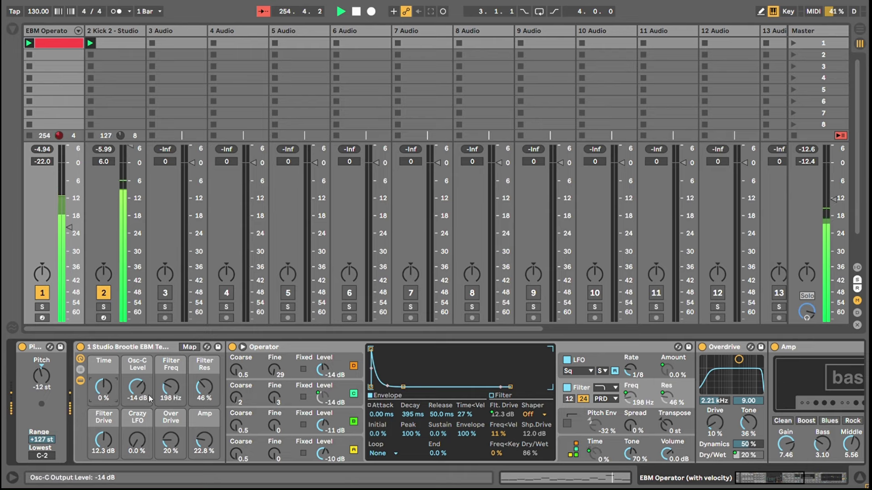
Step: Try the Filter Freq macro at 1.40 kHz with Osc-C Level at 0.0 dB, and restore both macros
click(133, 381)
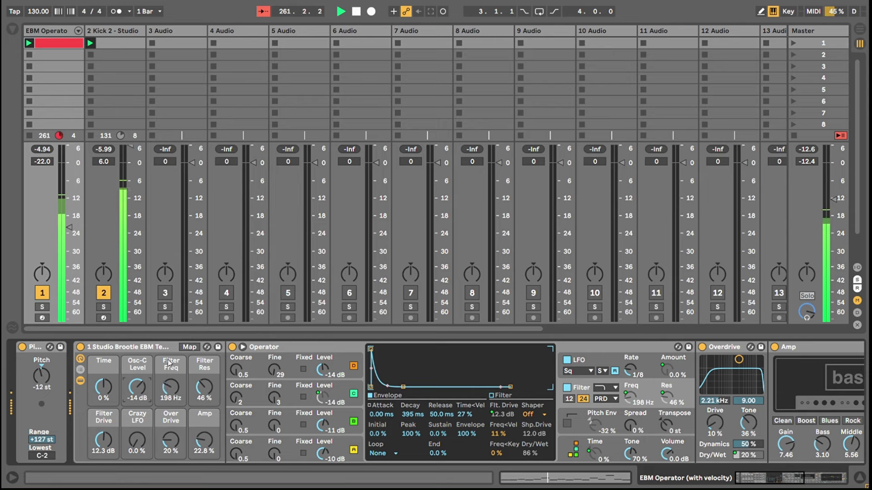
drag(172, 391, 172, 361)
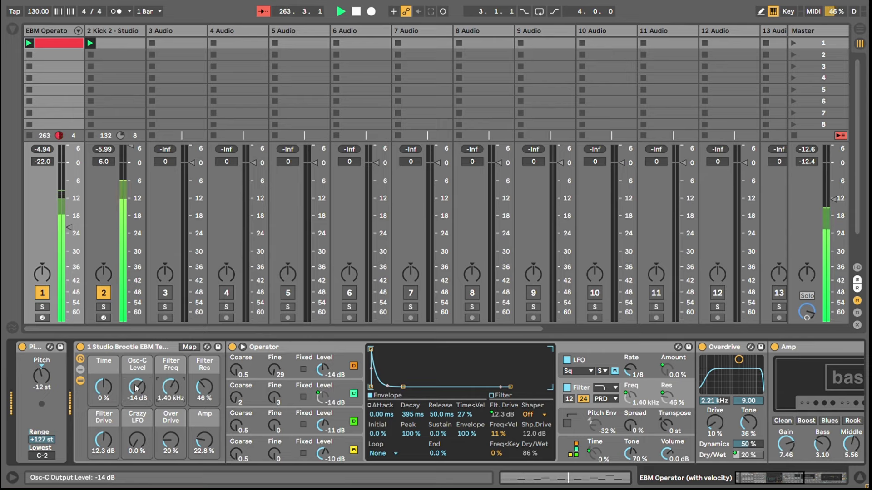
drag(137, 390, 138, 367)
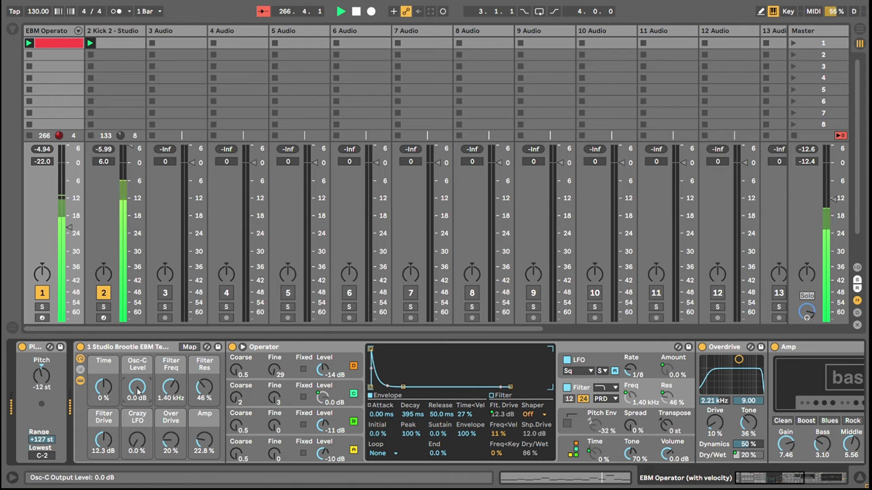
drag(165, 389, 165, 398)
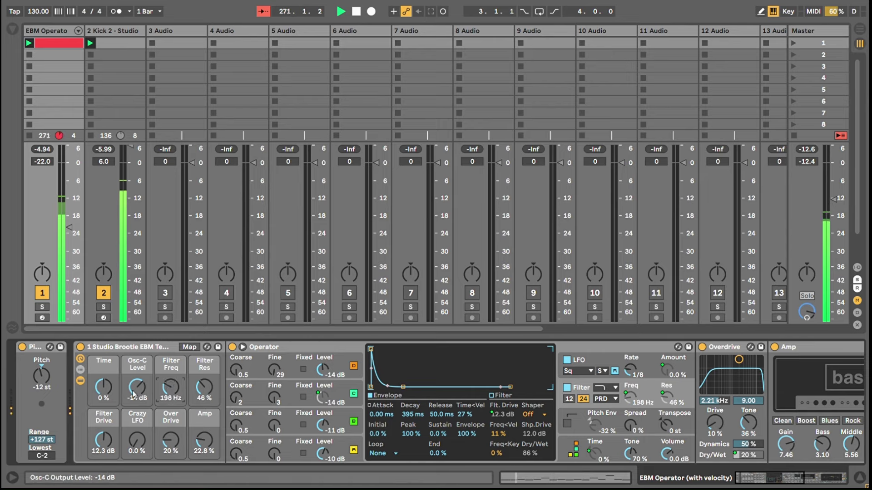
Step: Set the rack macros Osc-C Level to -12 dB, Filter Freq to 176 Hz and Filter Res to 80%
drag(137, 387, 209, 398)
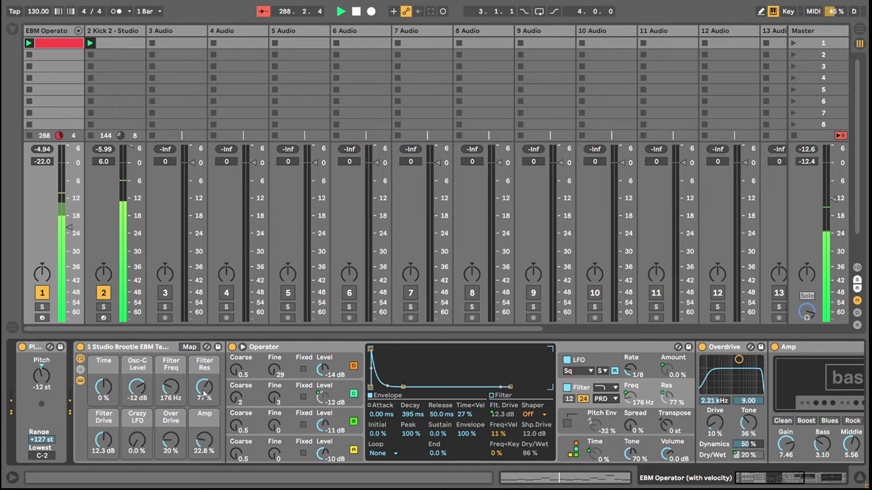
drag(204, 387, 204, 381)
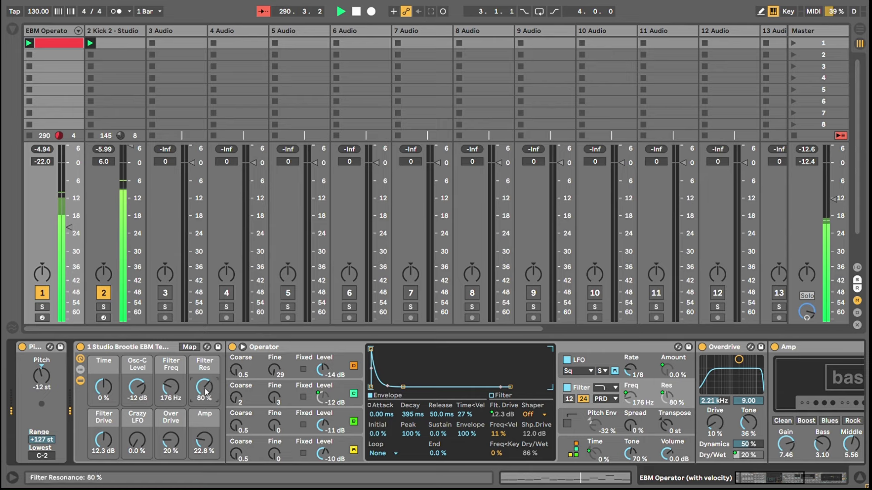
drag(204, 387, 168, 387)
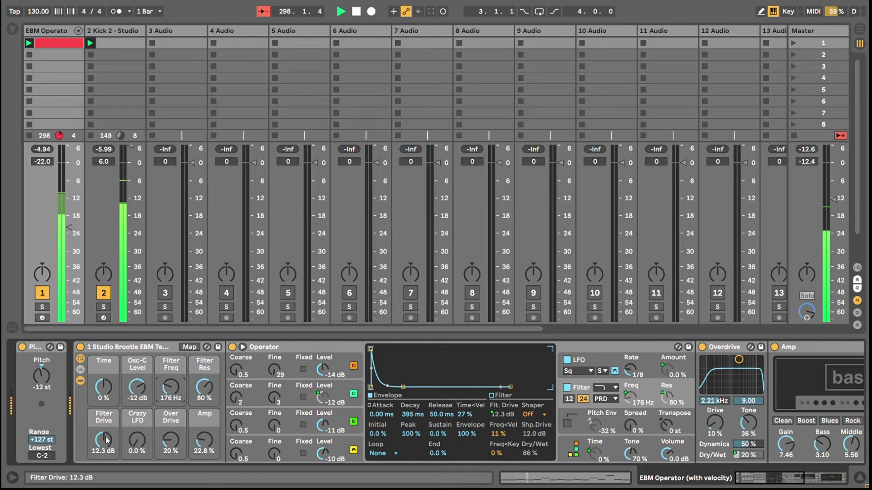
Step: Try raising the Filter Drive macro to 21.2 dB and restore it to 12.3 dB
drag(104, 439, 103, 420)
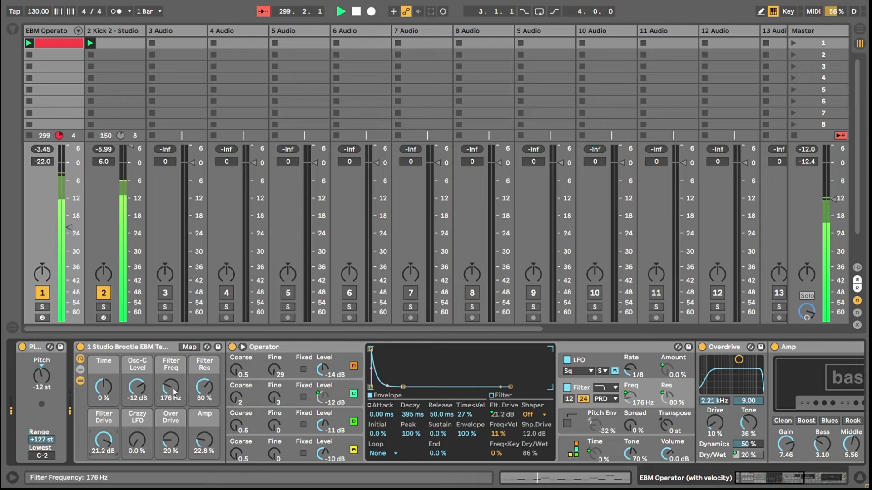
mouse_move(174, 391)
mouse_down()
mouse_move(173, 382)
mouse_move(174, 392)
mouse_up()
drag(108, 429, 109, 437)
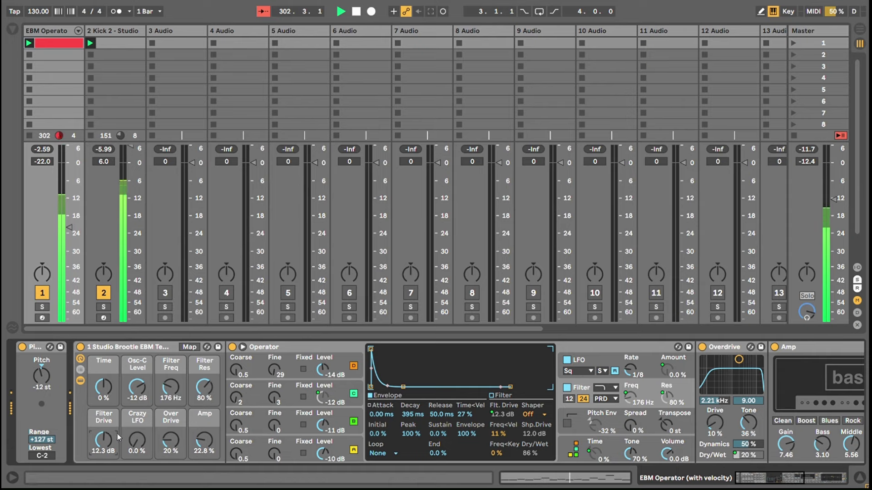
Step: Display Operator's LFO settings, try the Crazy LFO macro at 65% and 99%, and reset it to 0.0%
click(602, 354)
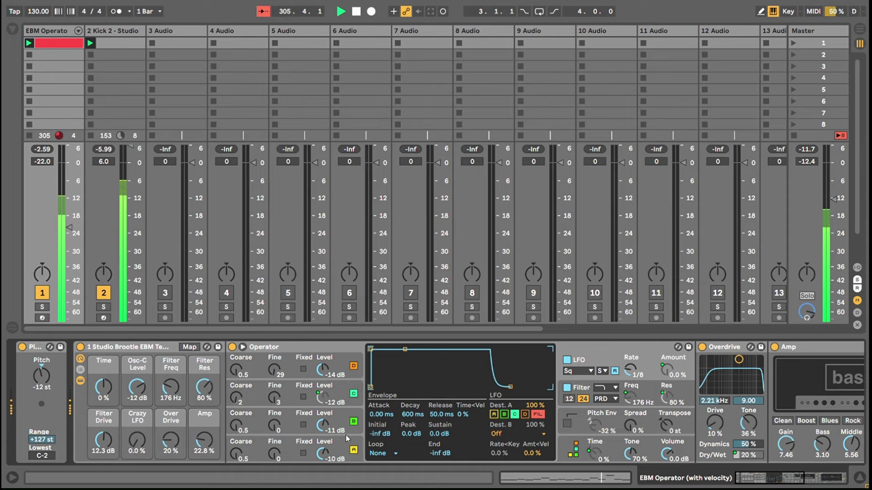
drag(148, 442, 148, 413)
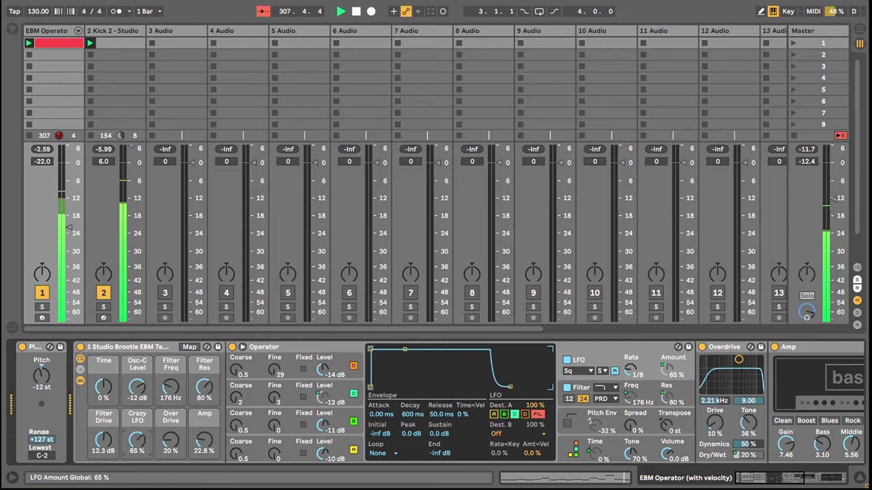
drag(136, 439, 137, 430)
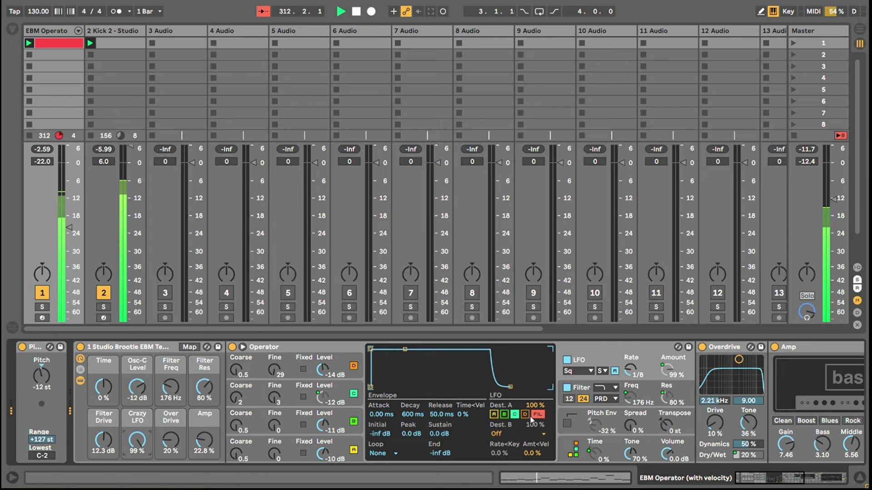
click(346, 396)
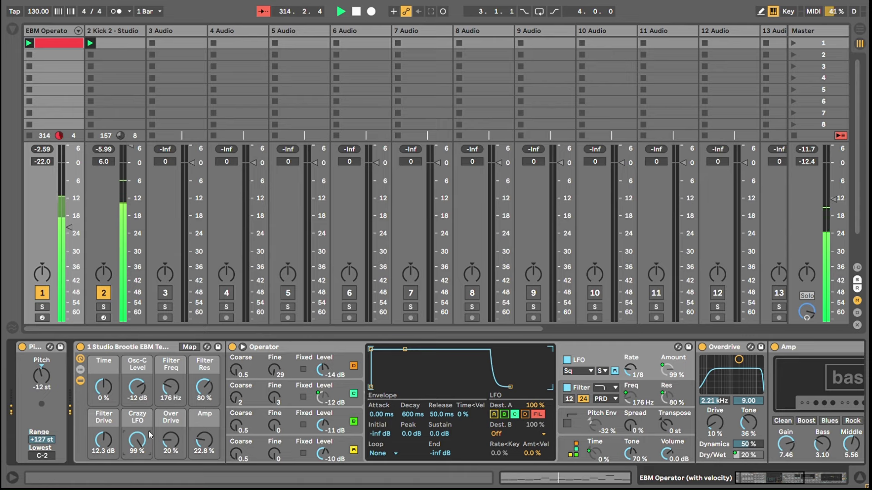
key(Delete)
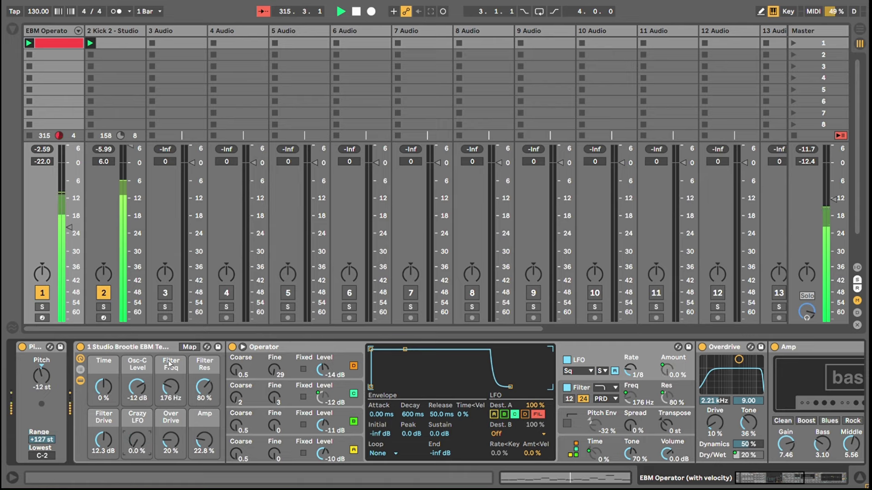
mouse_move(132, 449)
mouse_down()
mouse_move(139, 430)
mouse_move(139, 455)
mouse_up()
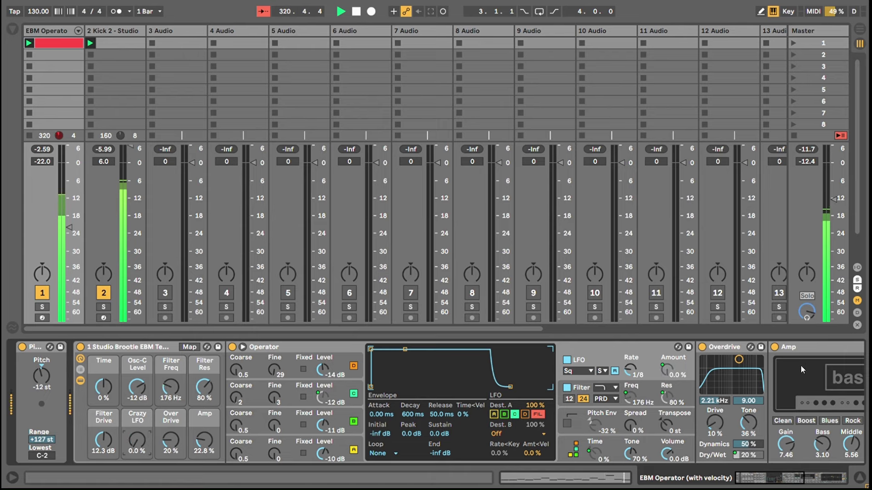
Step: Try the Over Drive macro at 67% and the Amp macro at 92.1%, restoring each to its previous setting
drag(171, 440, 180, 426)
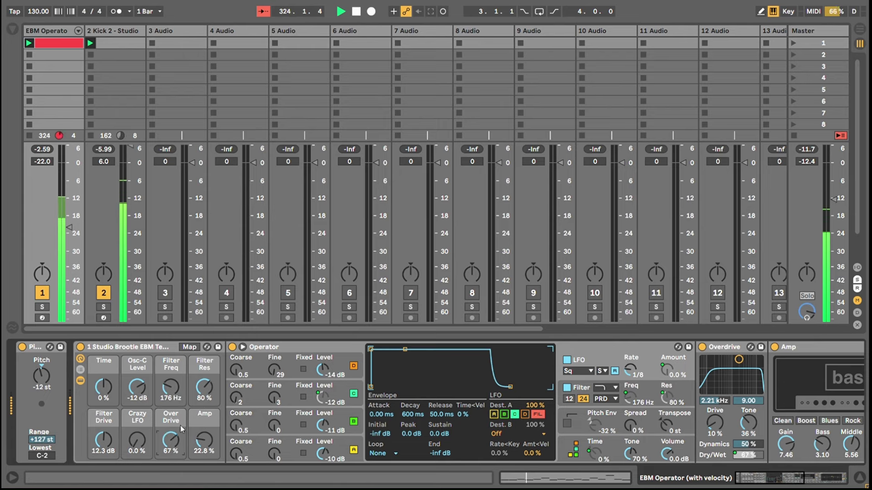
drag(203, 441, 204, 421)
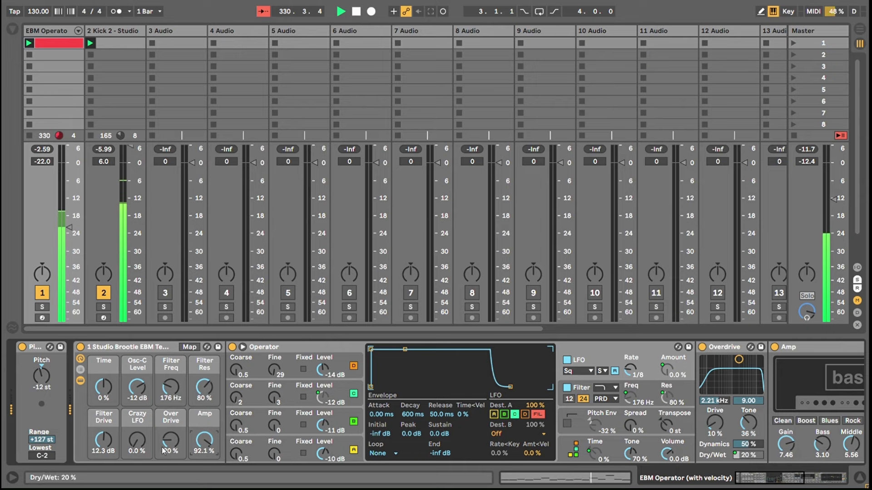
click(278, 356)
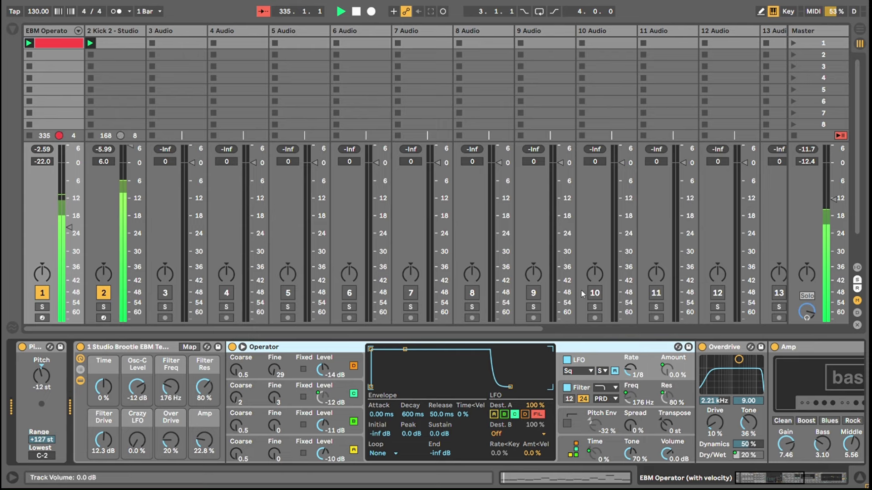
mouse_move(793, 481)
mouse_down()
mouse_move(837, 482)
mouse_move(790, 469)
mouse_up()
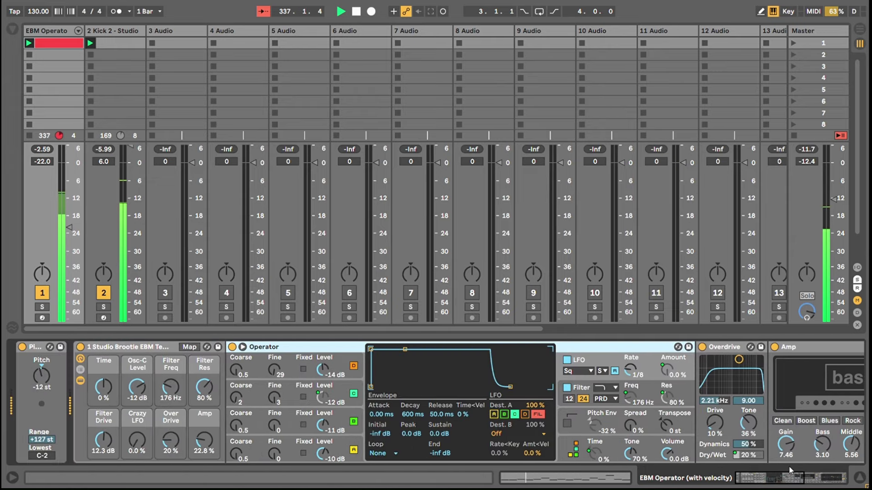